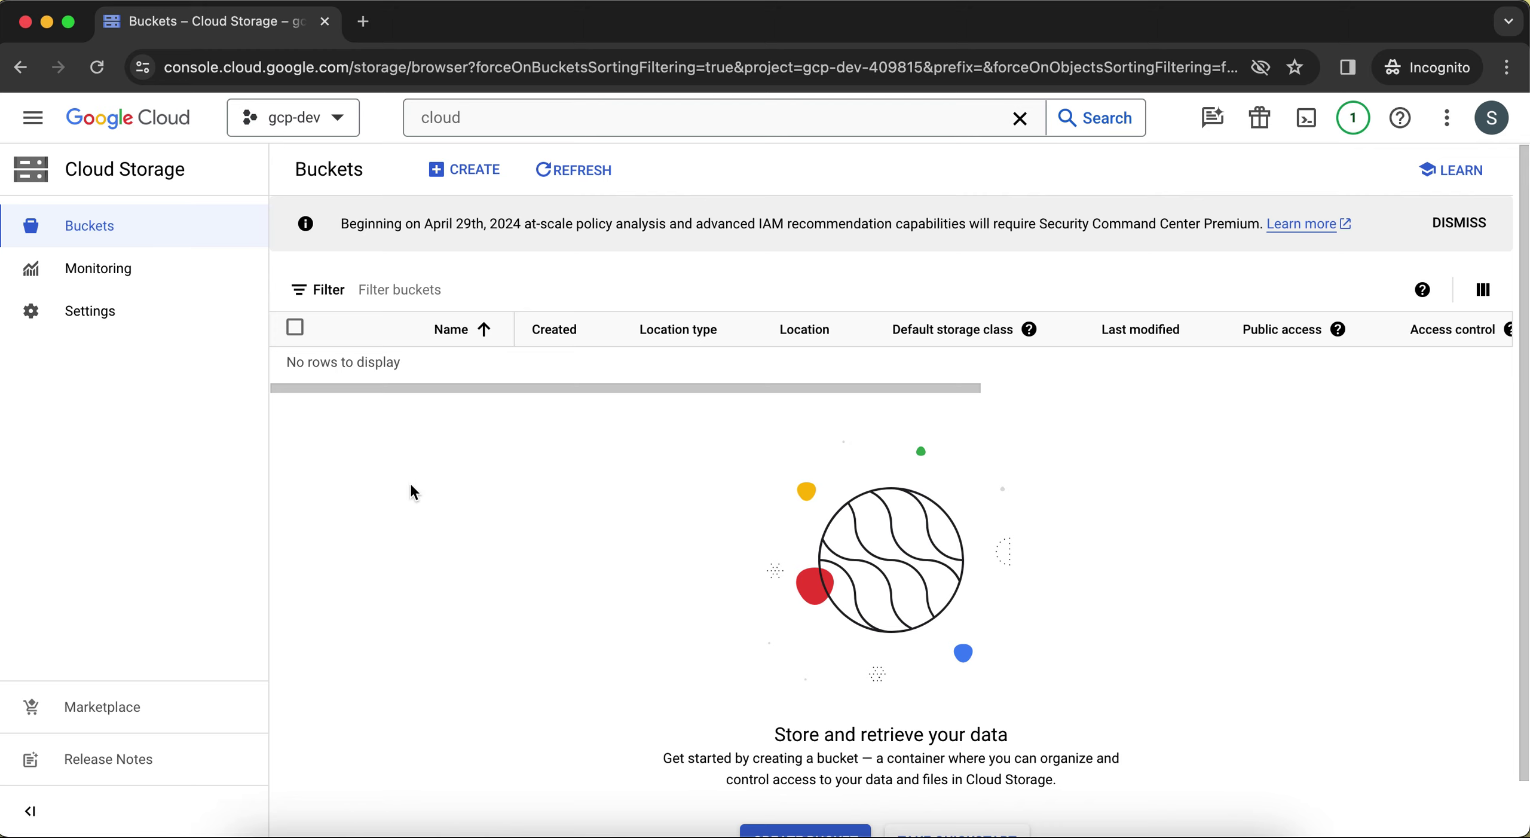
Start creating a storage bucket named region-zones-1 and set its location type to Region
left_click(465, 175)
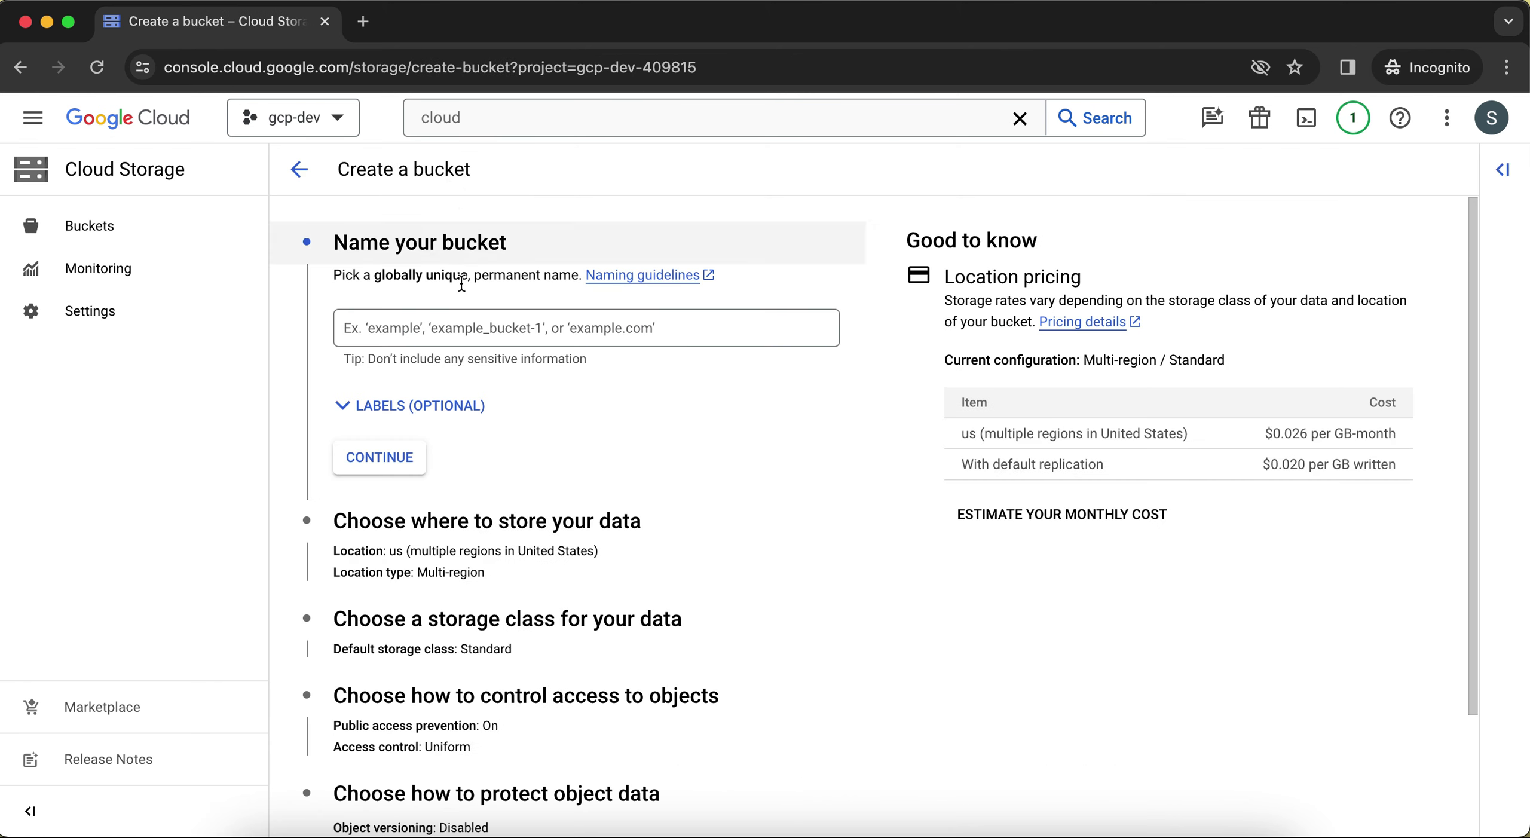
left_click(442, 333)
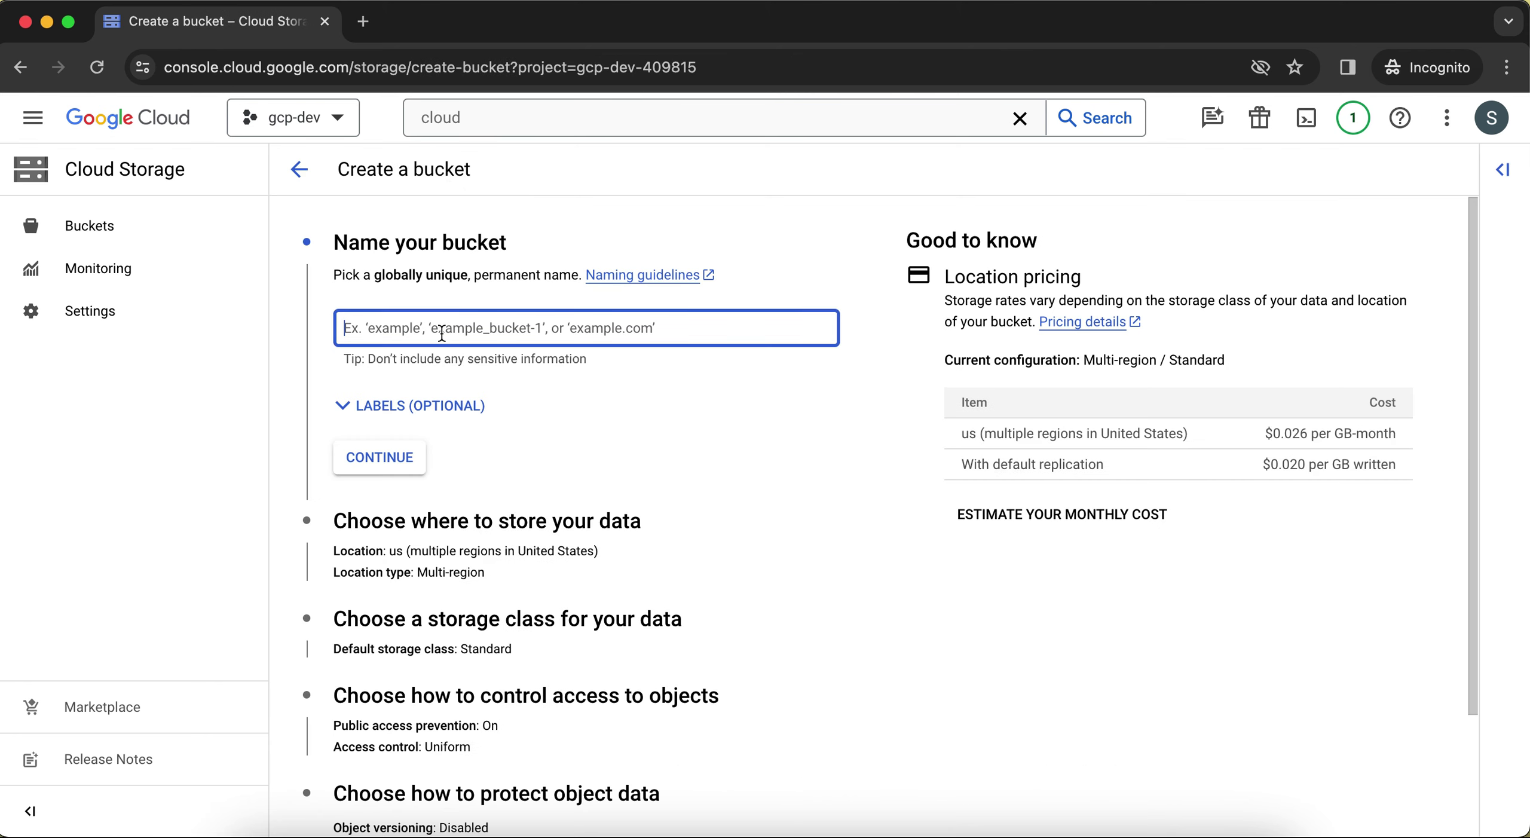
type("region-")
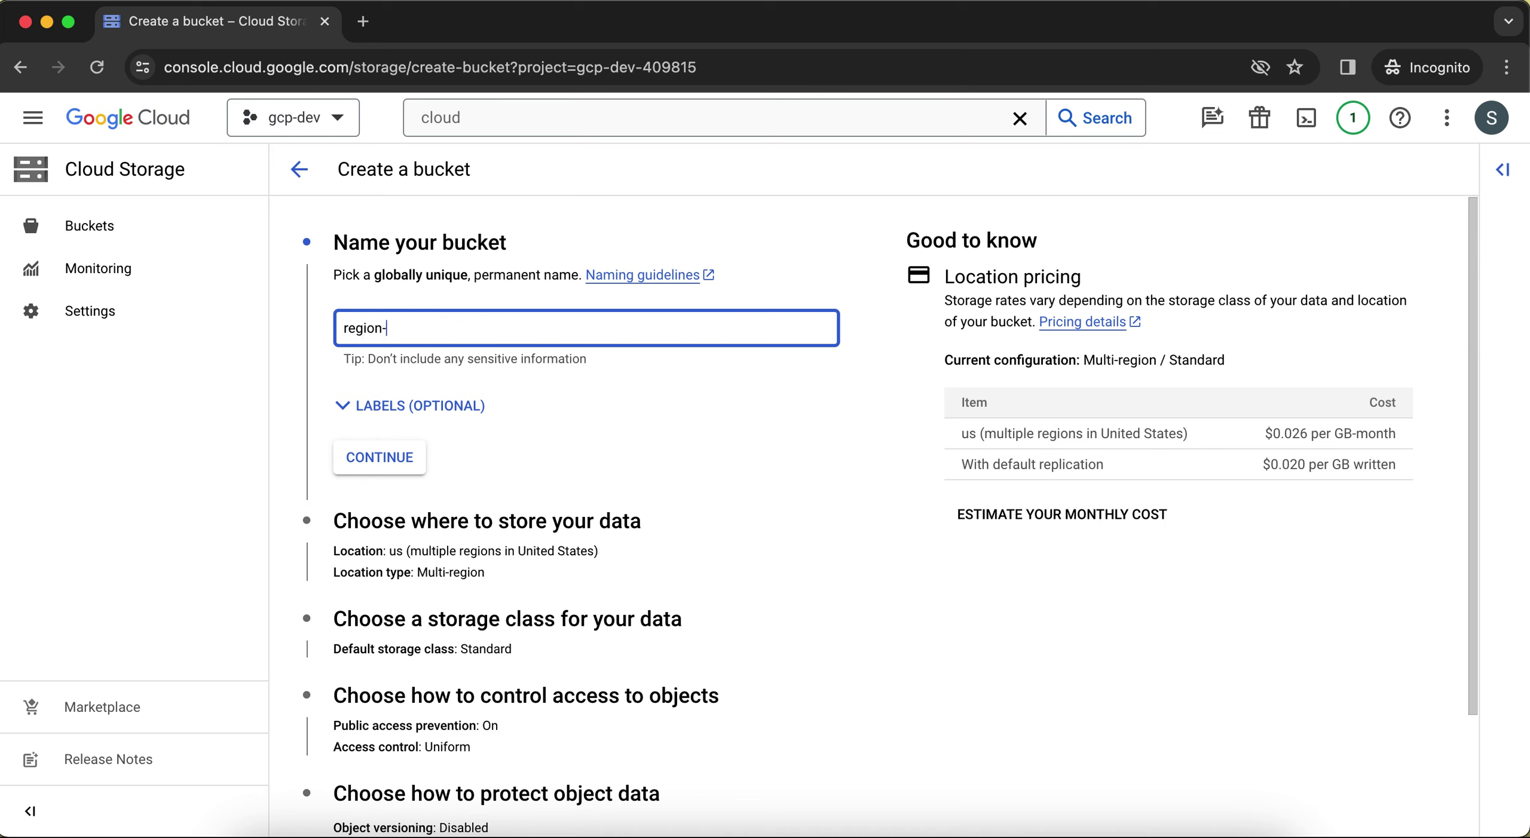
type("zones-1")
left_click(362, 456)
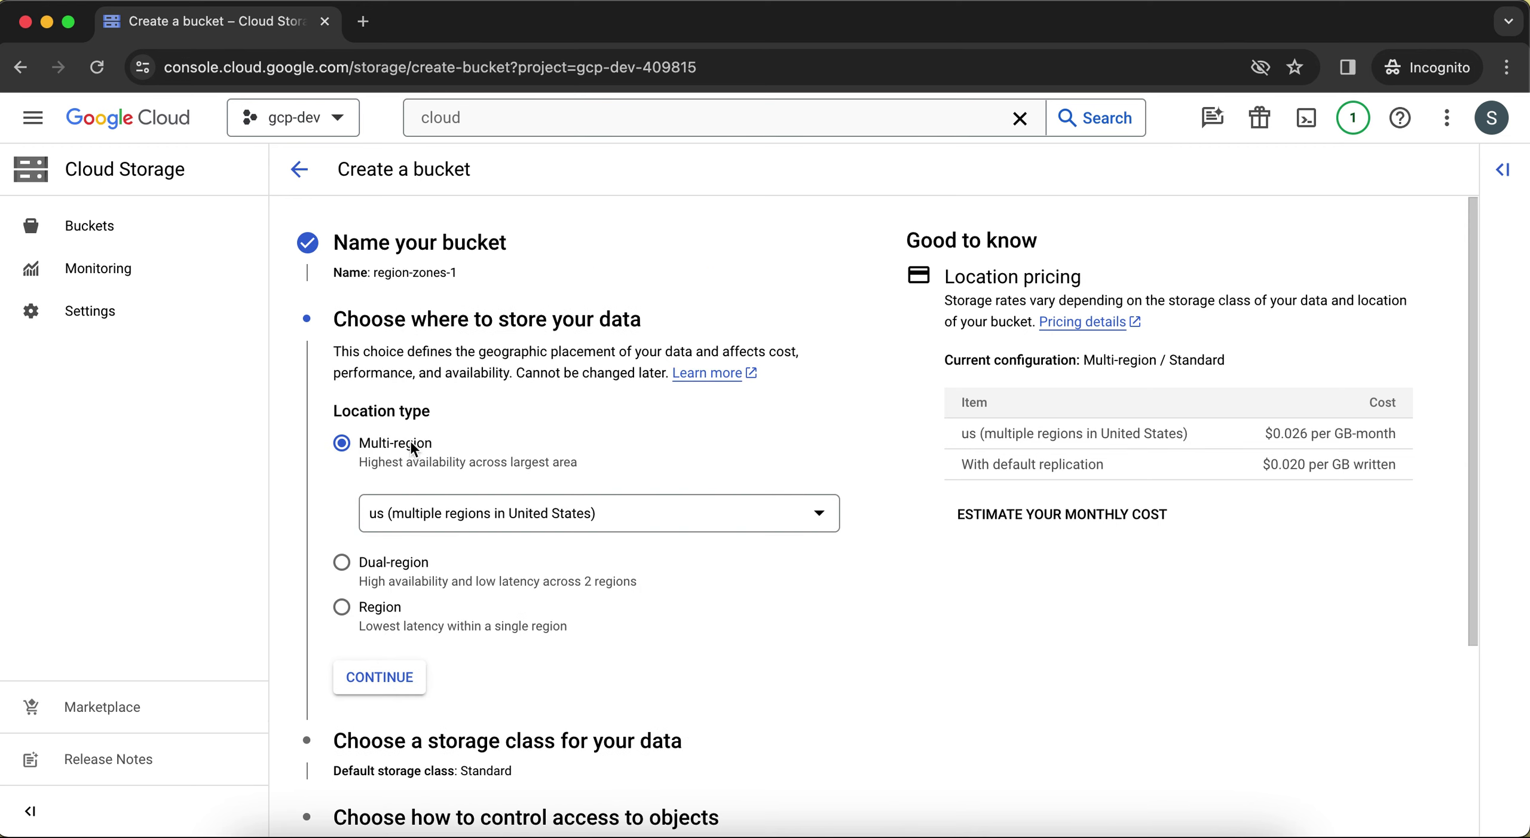
scroll(532, 581, "down", 2)
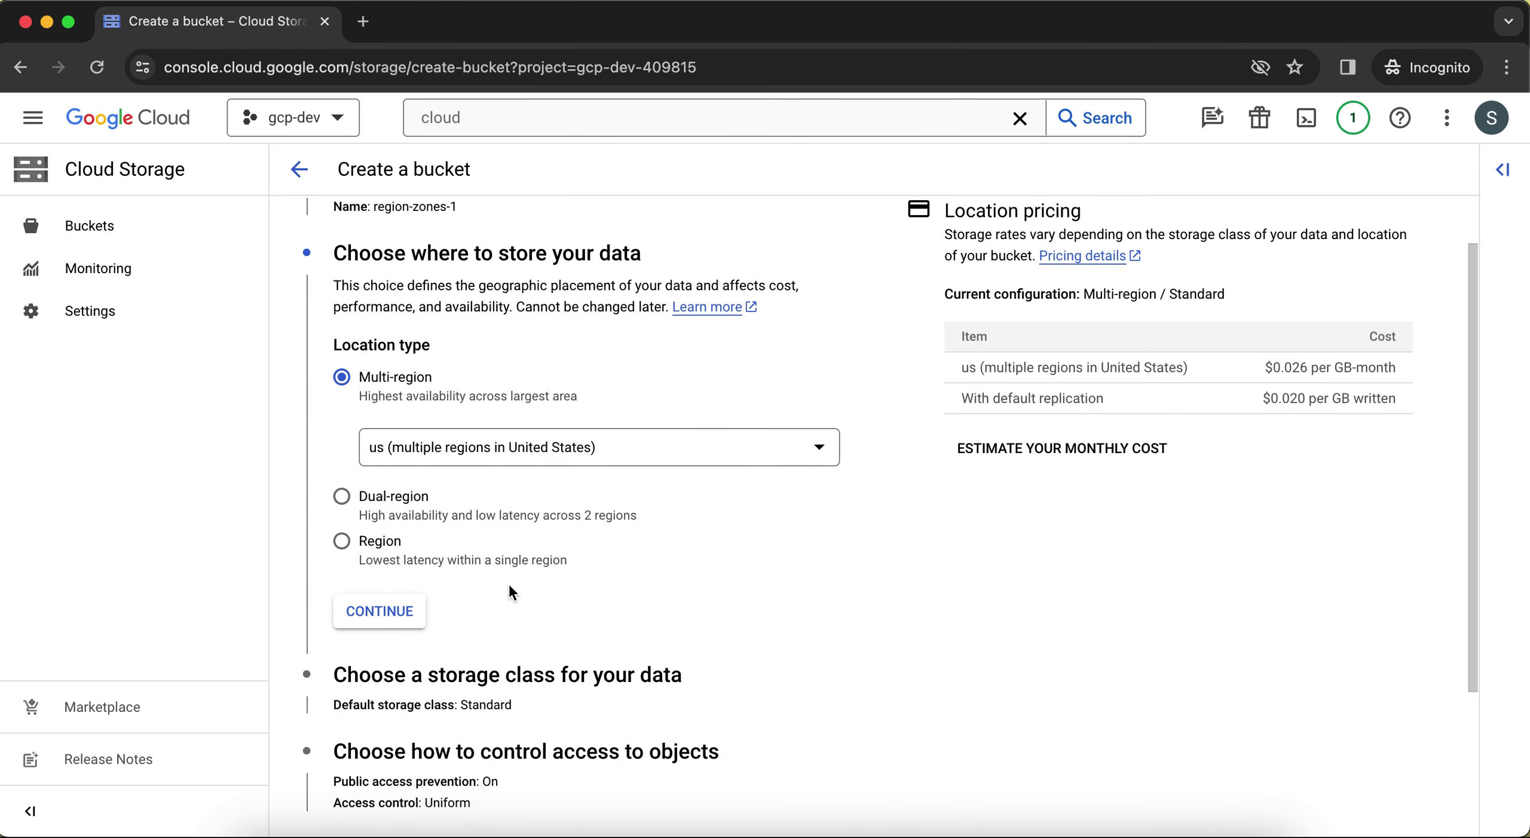
left_click(340, 544)
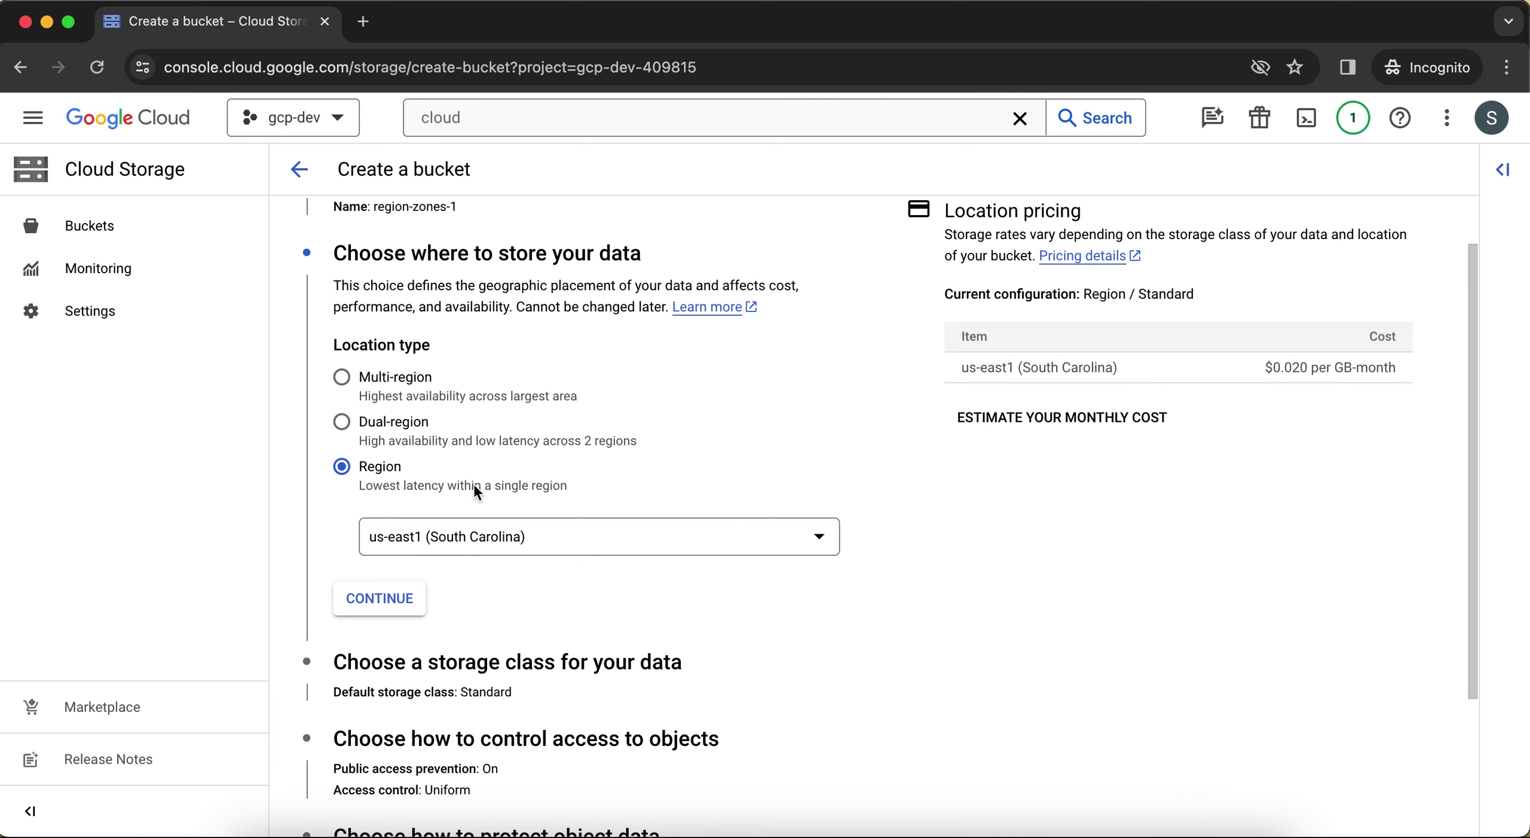
Examine the regions offered for the bucket across the Americas, Asia Pacific and Europe, including Mumbai
left_click(505, 543)
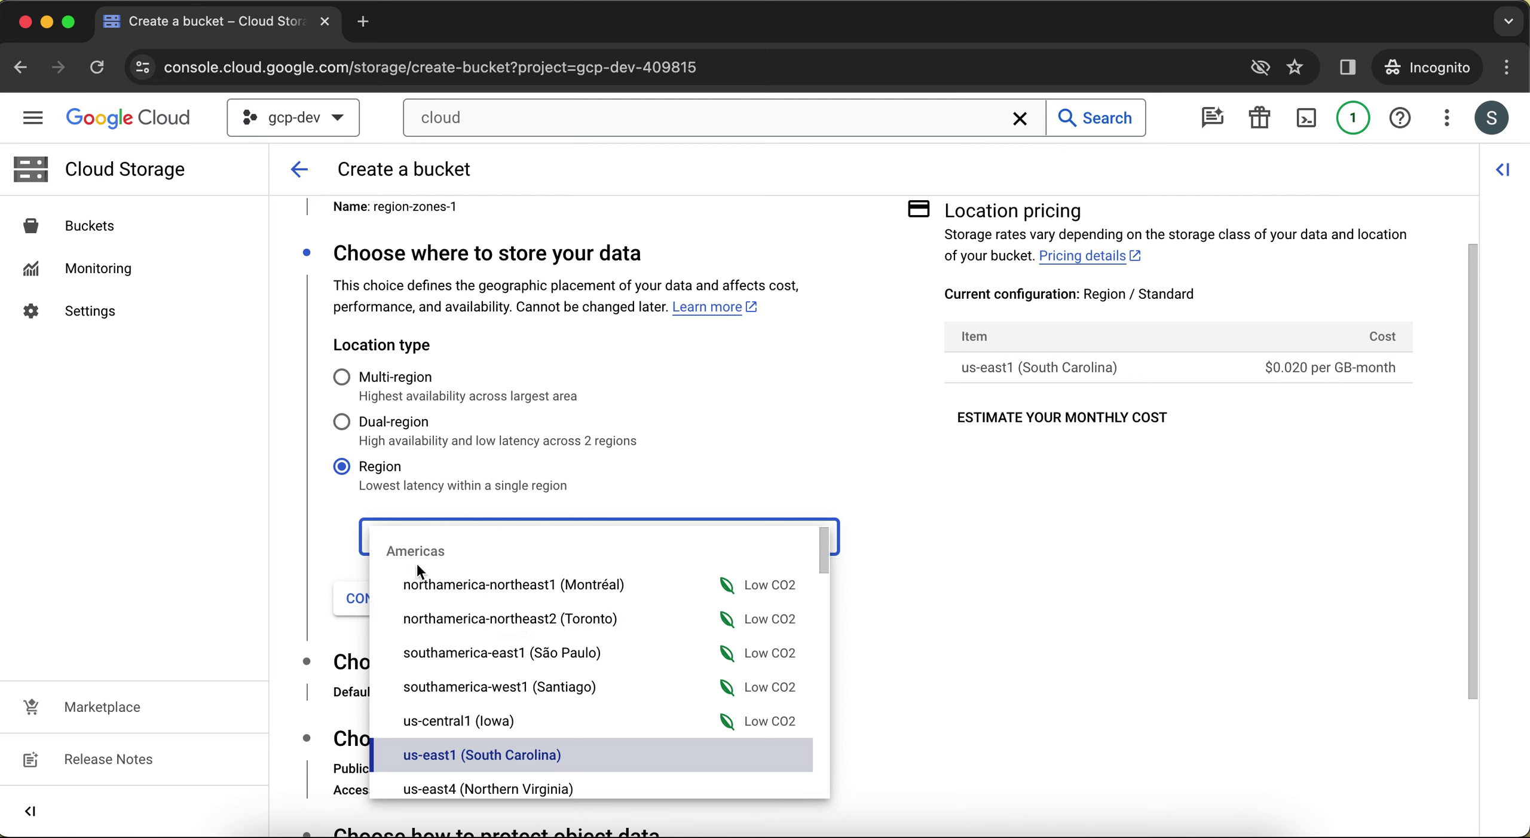
scroll(447, 670, "down", 3)
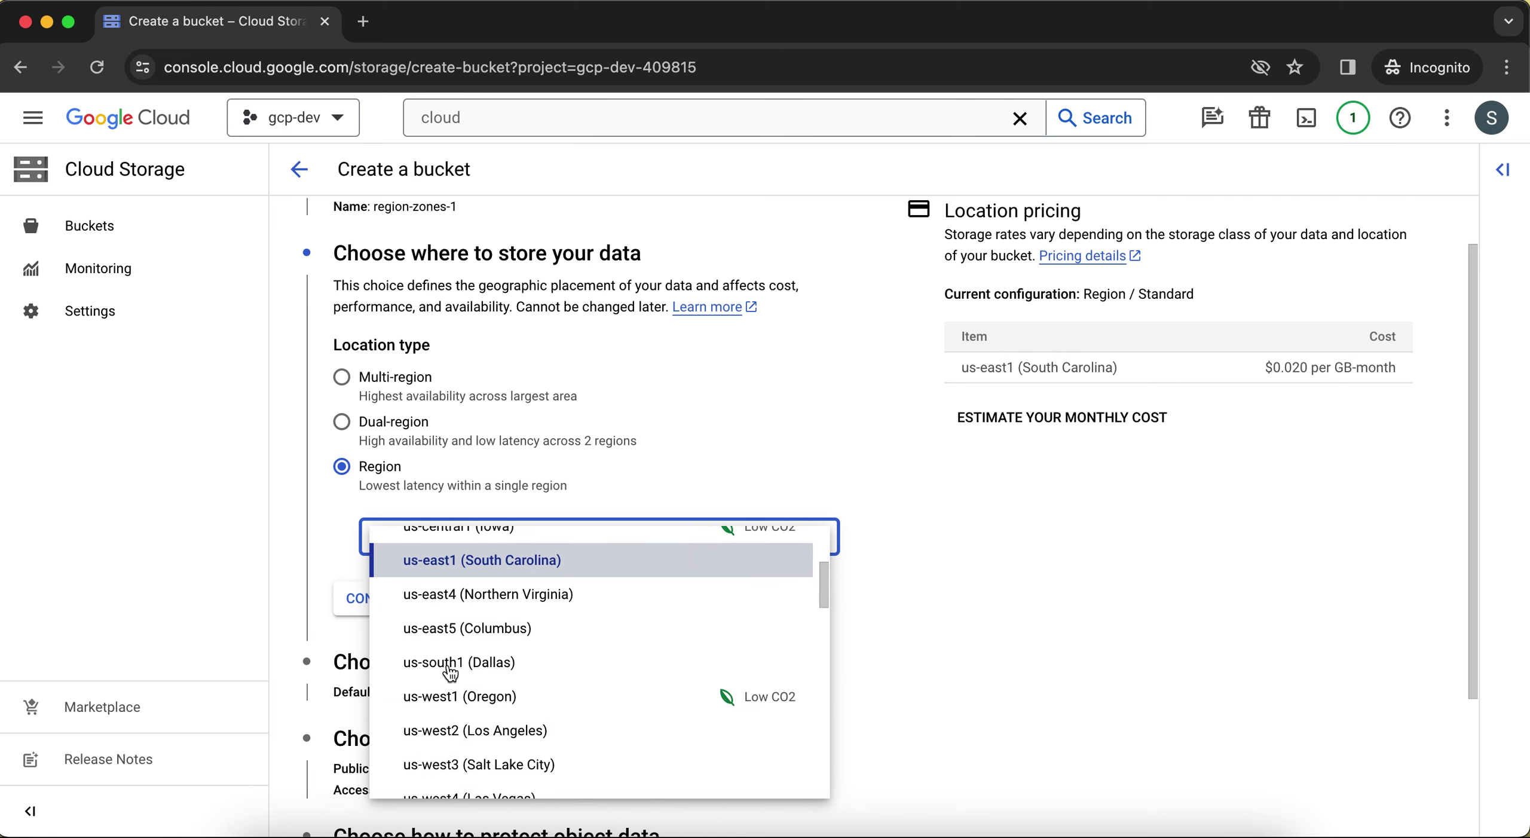
scroll(449, 673, "down", 5)
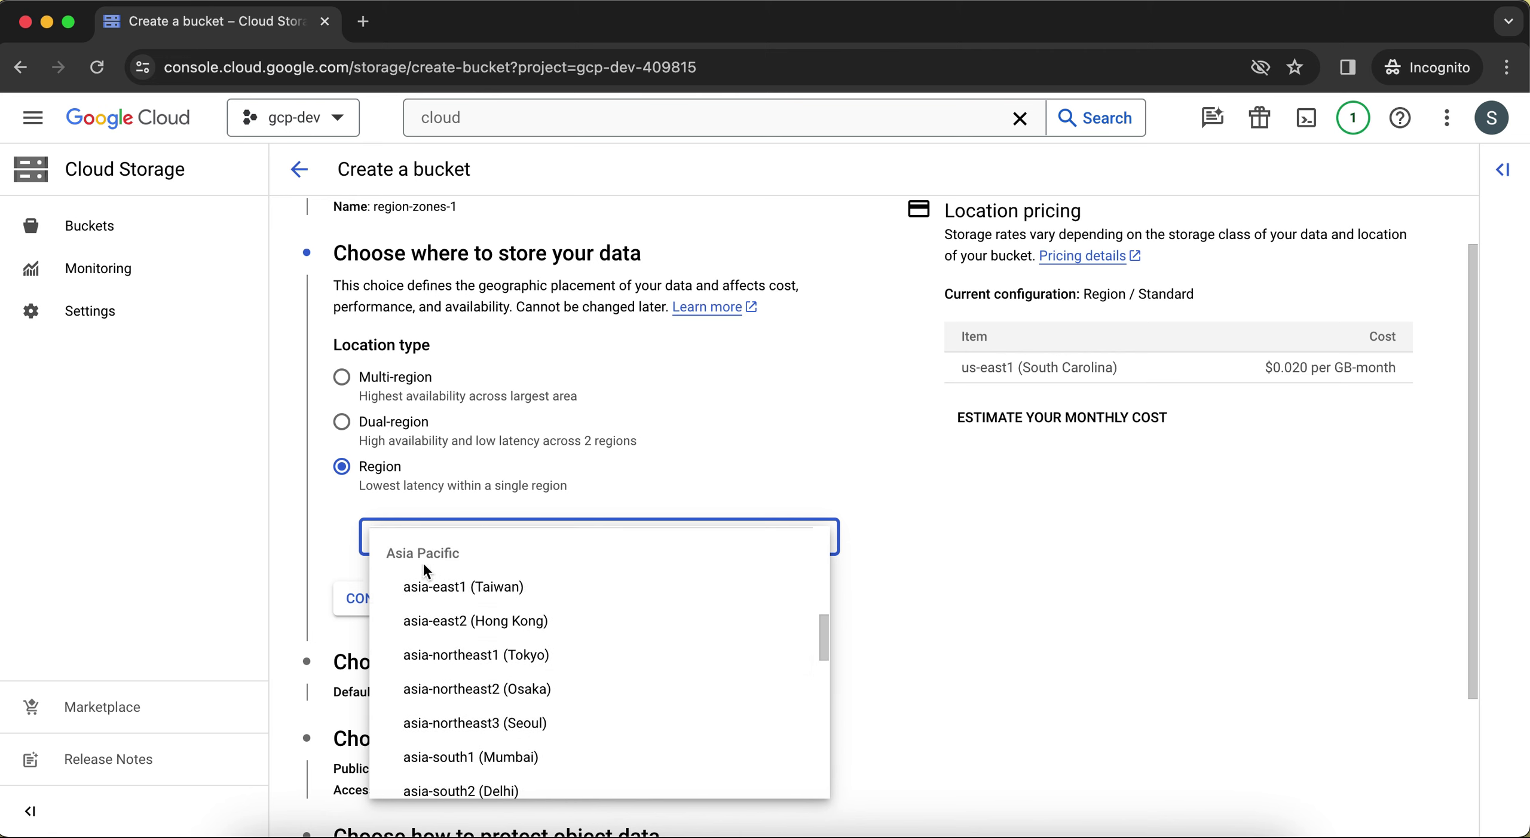
scroll(461, 720, "down", 3)
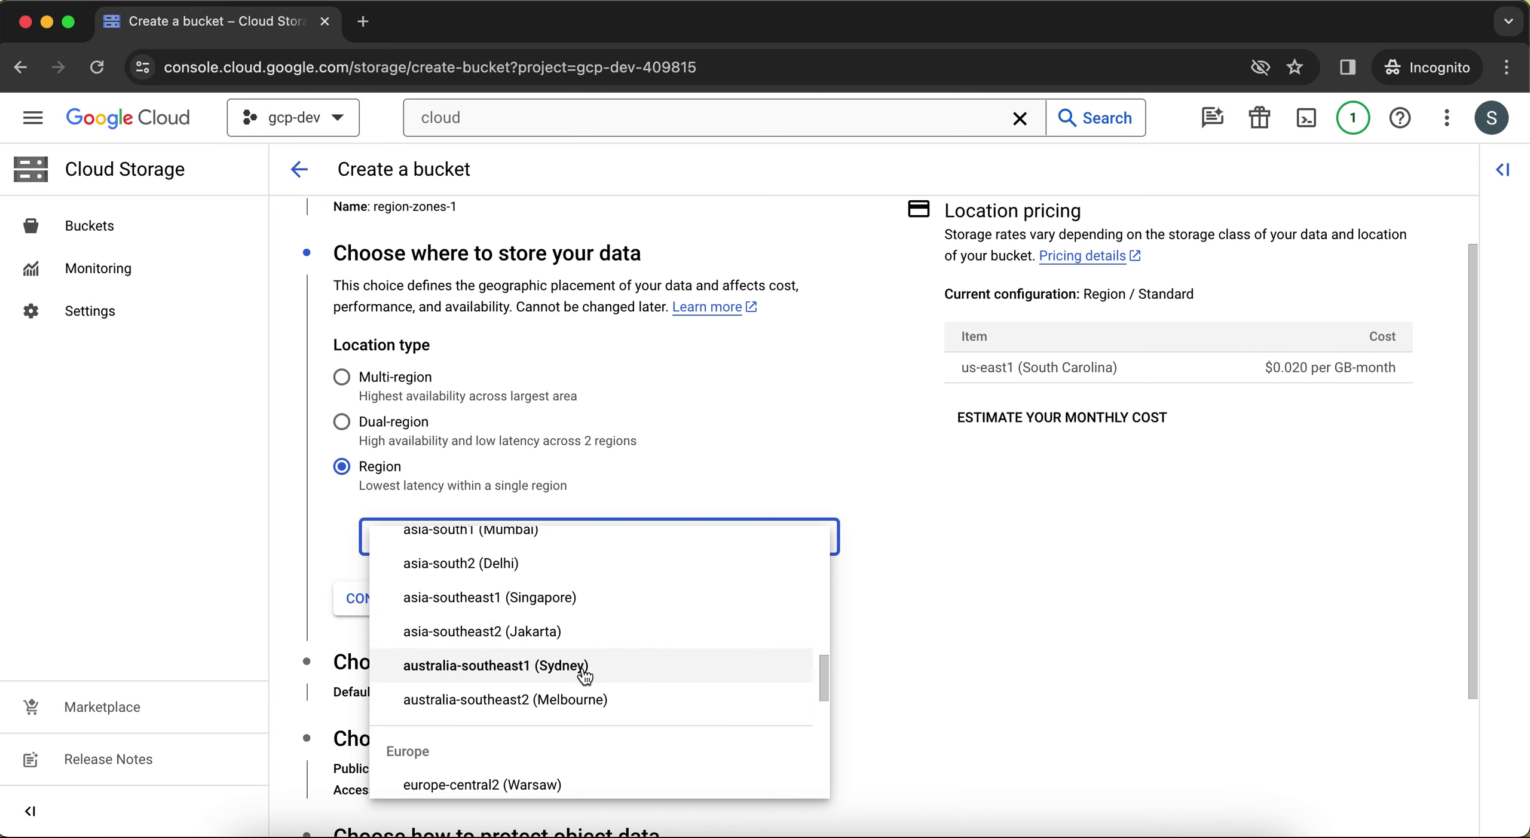
scroll(581, 670, "down", 2)
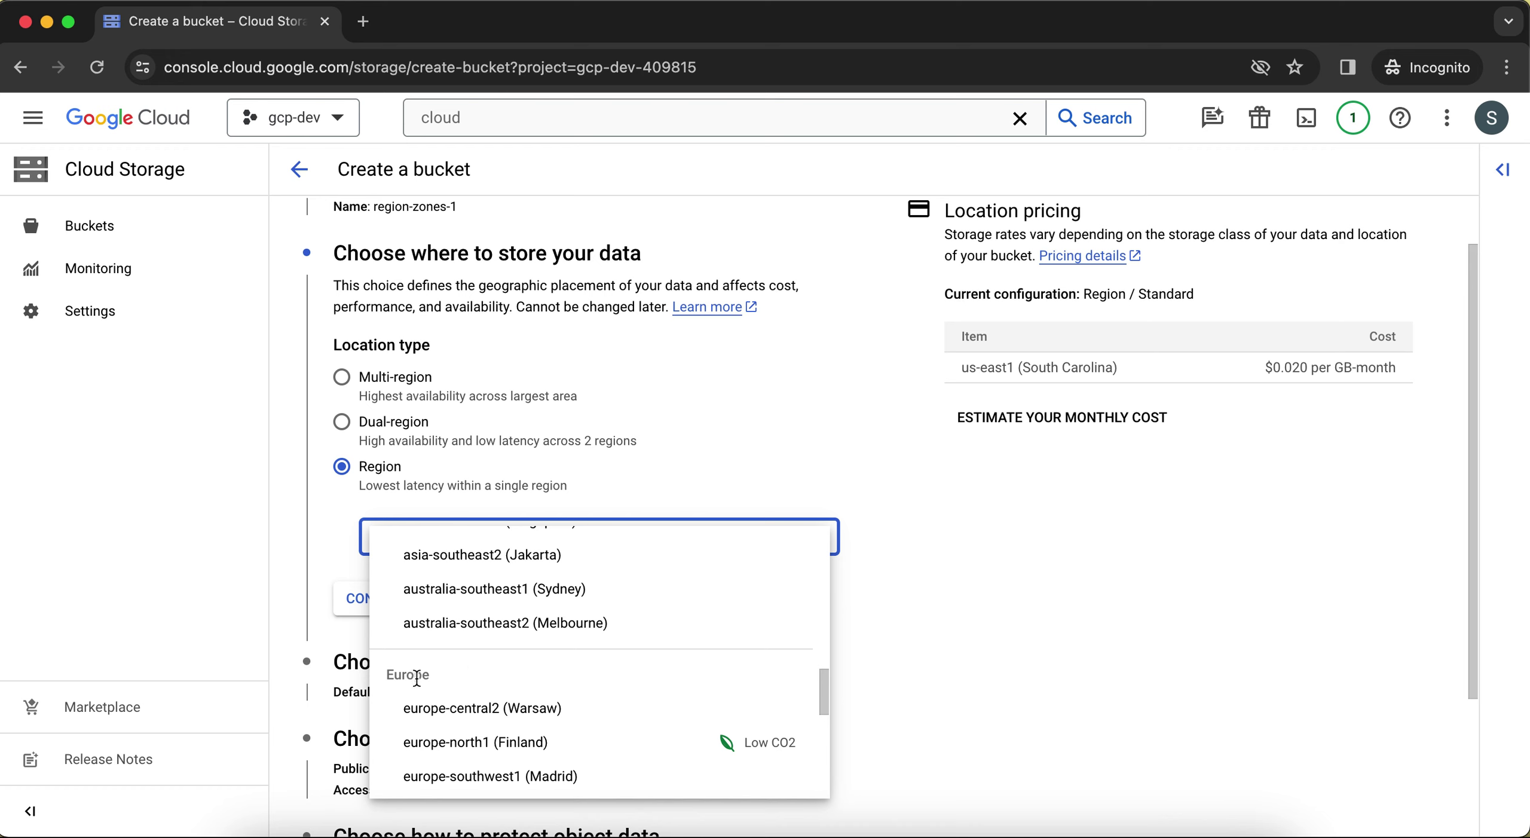
scroll(482, 642, "up", 1)
scroll(484, 641, "up", 10)
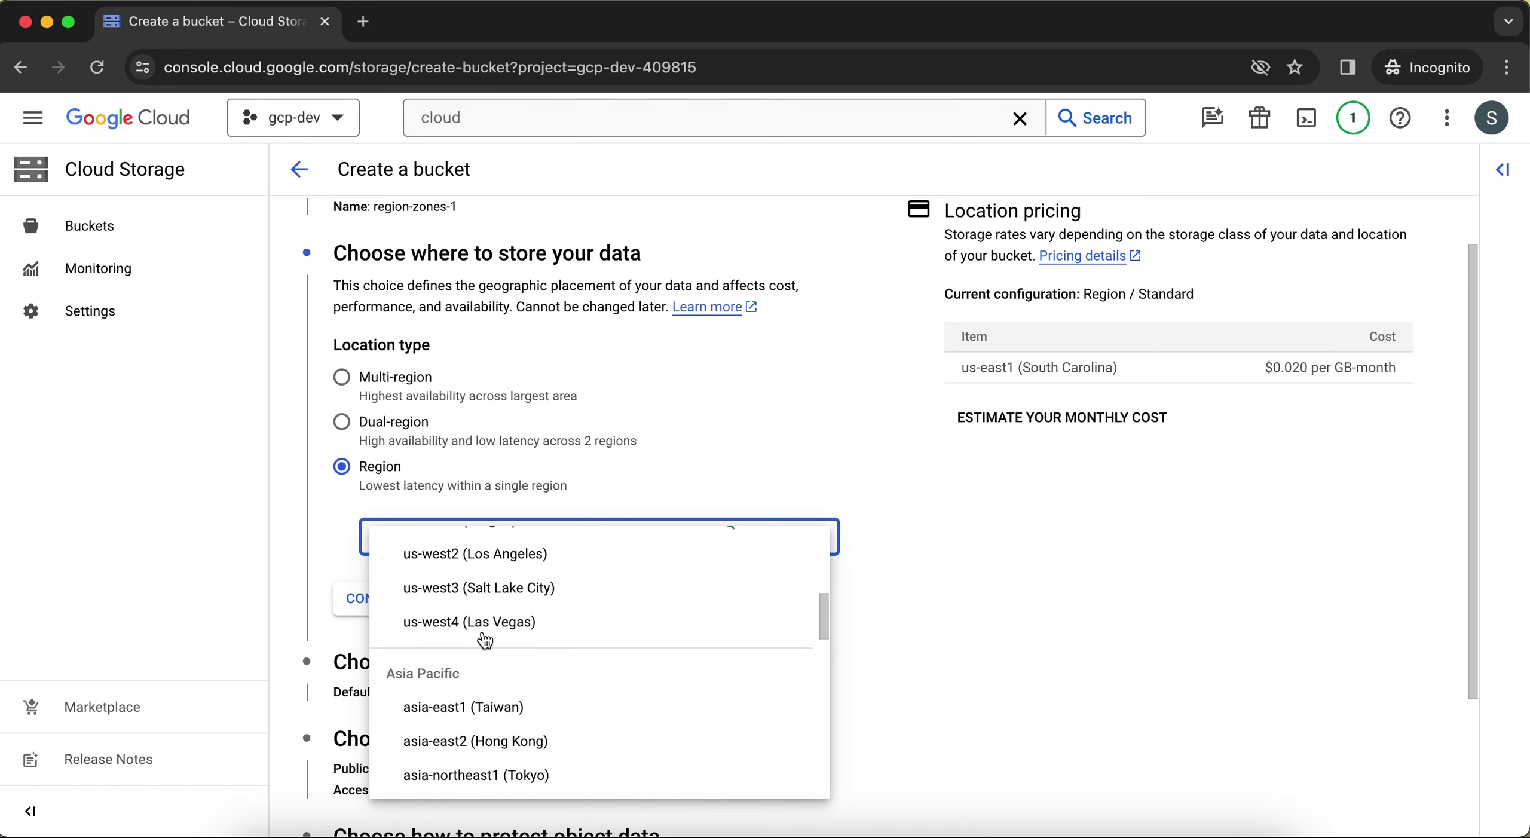
scroll(484, 640, "down", 4)
scroll(484, 640, "up", 1)
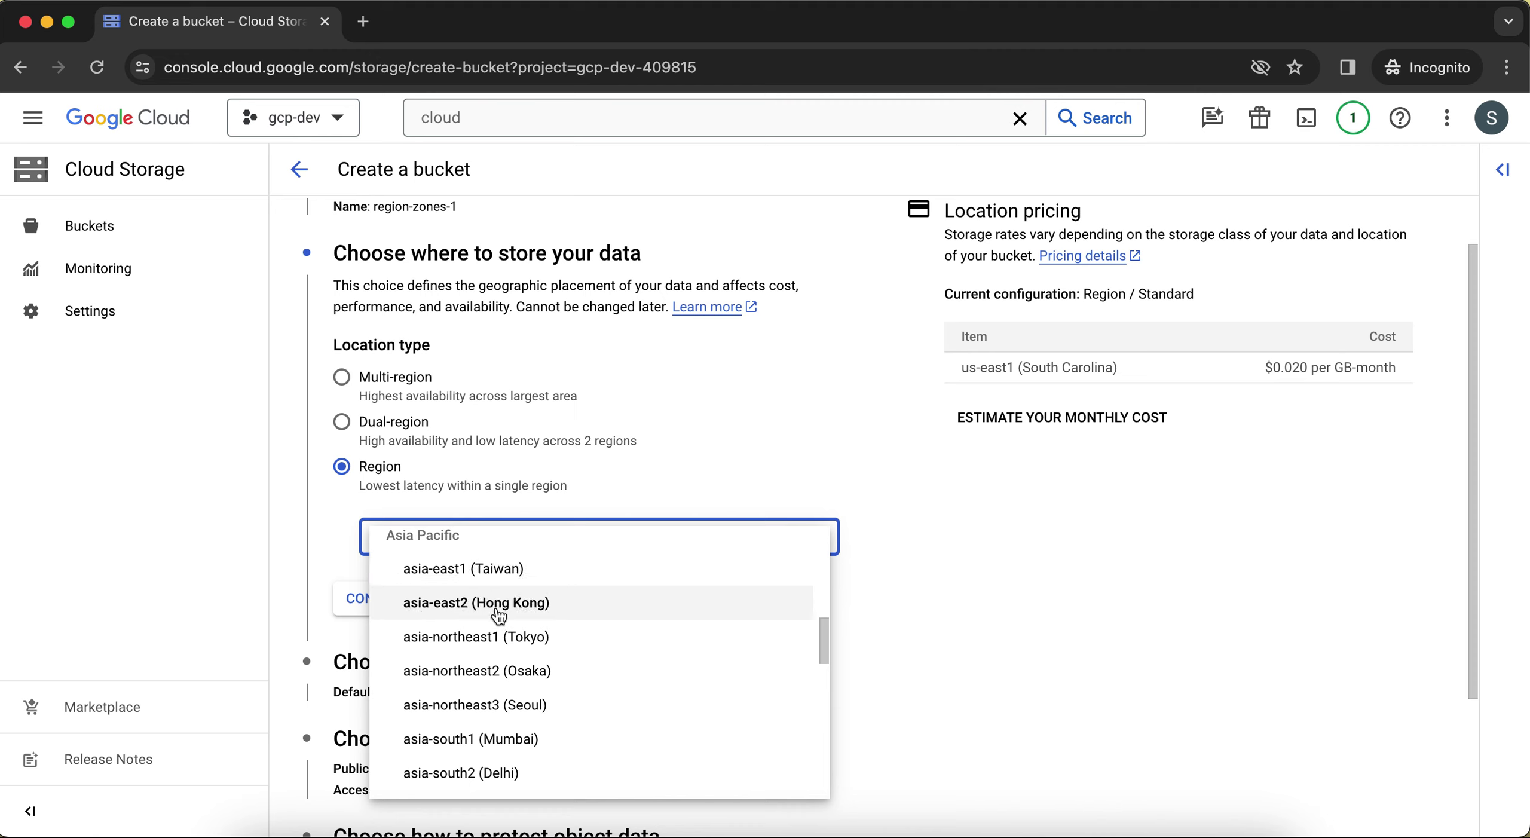
scroll(518, 643, "down", 1)
scroll(517, 650, "down", 1)
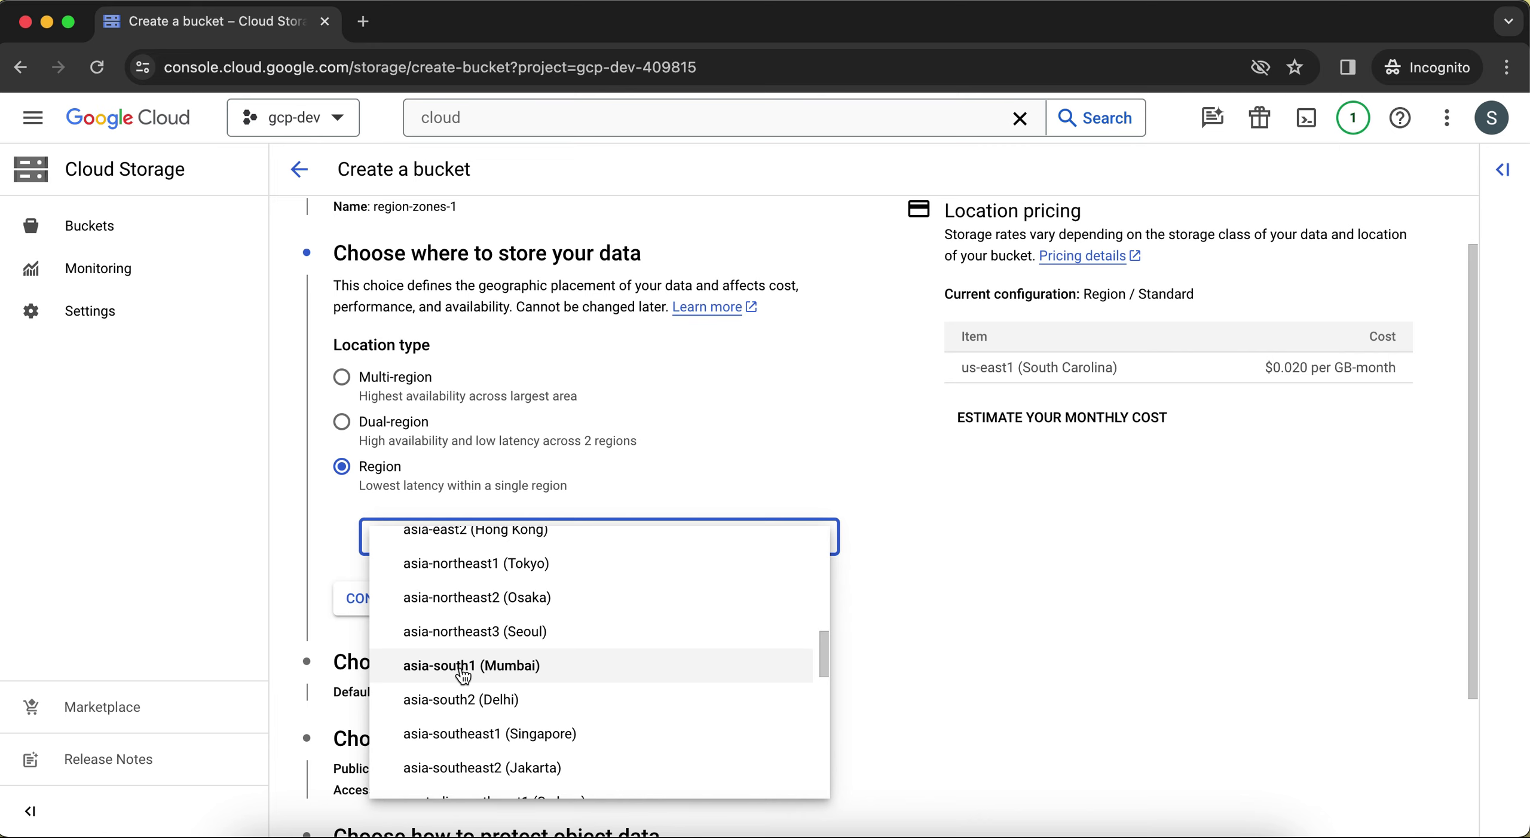
Switch to Excalidraw and delete everything on the existing region diagram canvas
key("super+grave")
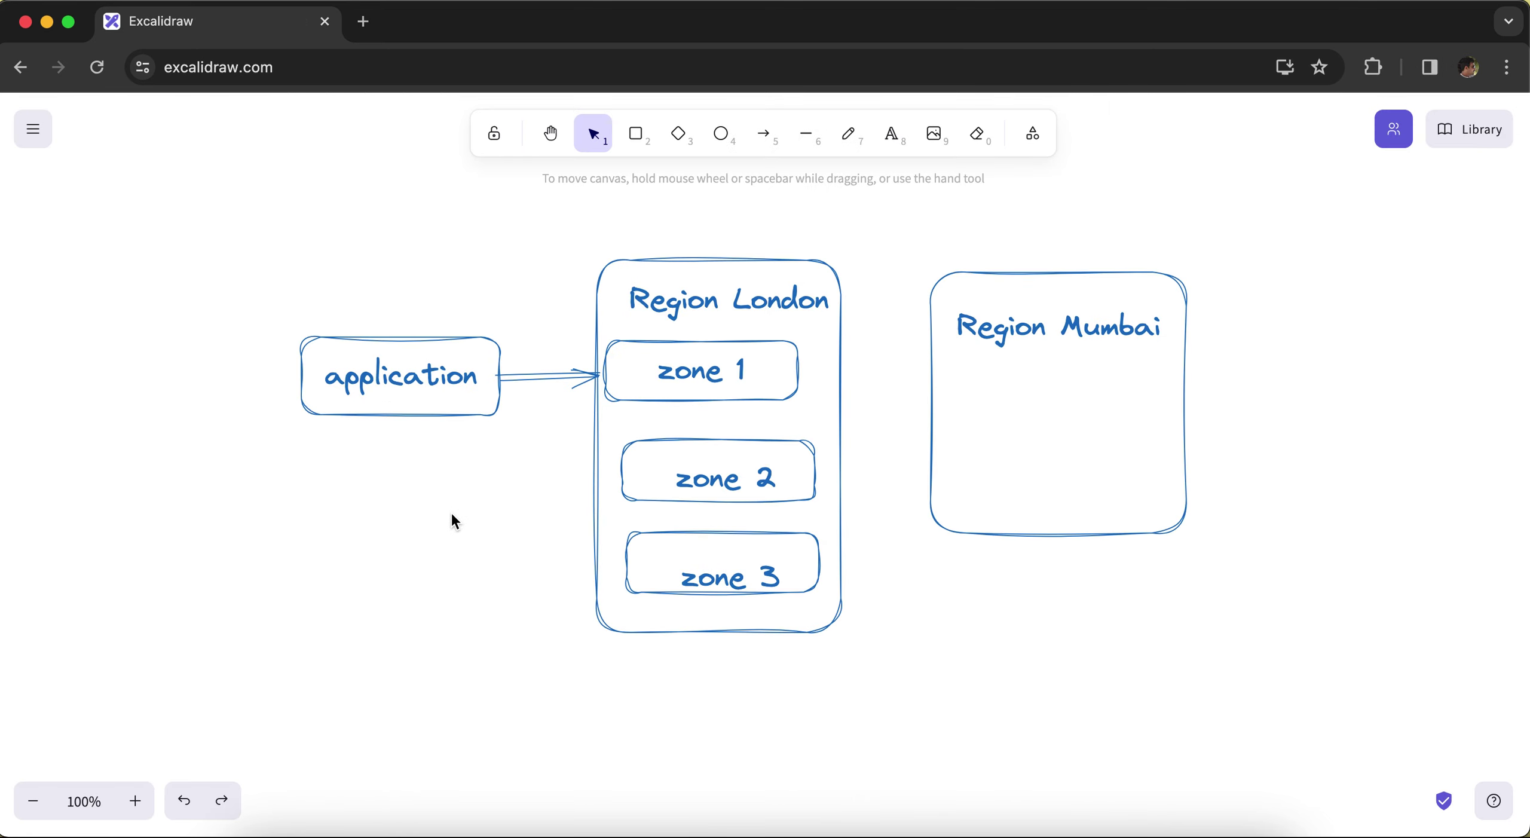
key("super+a")
key("BackSpace")
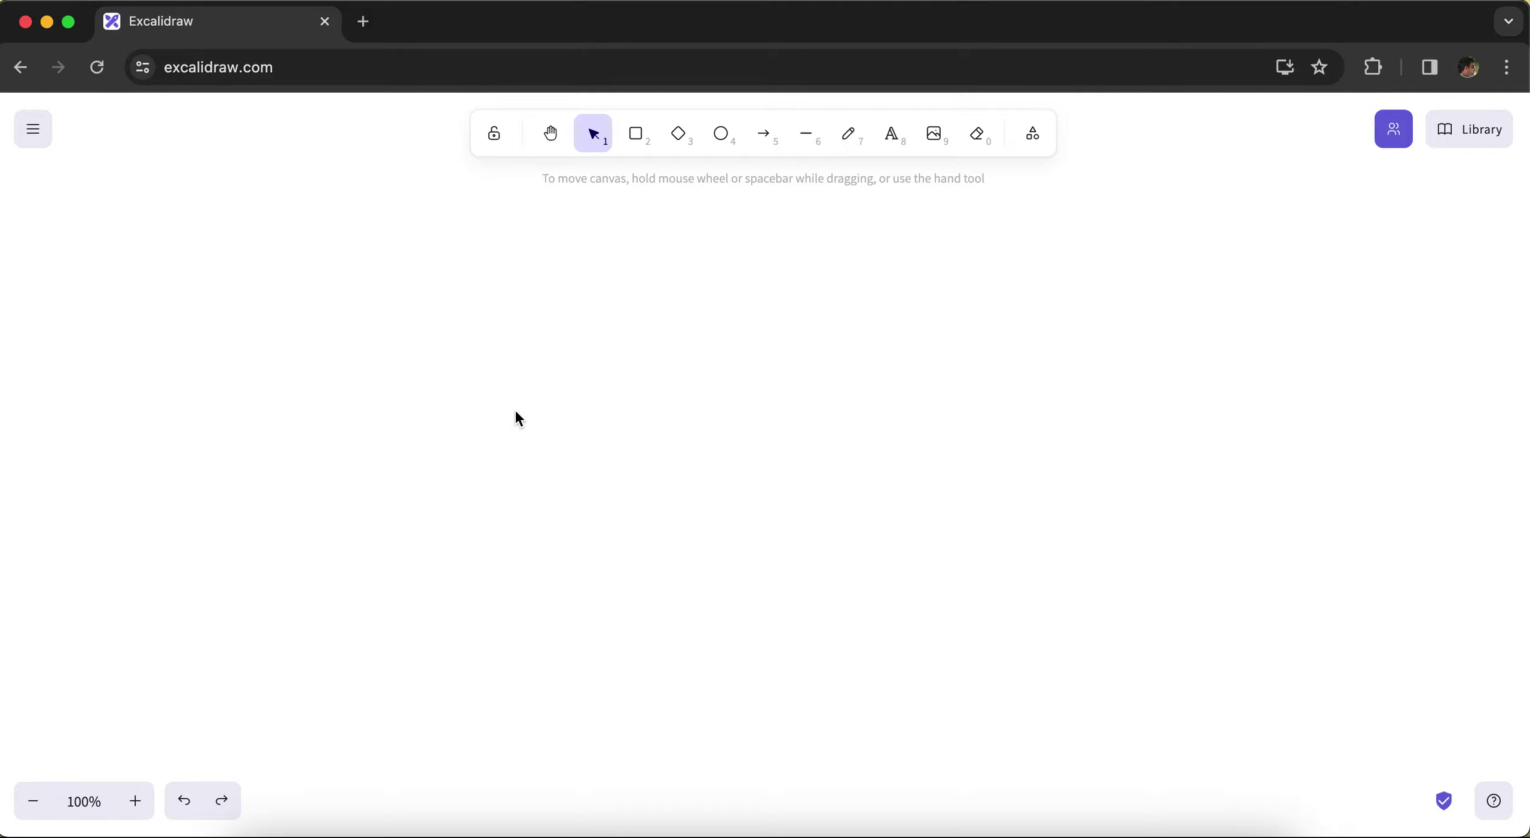
Draw one large rounded rectangle in the middle of the empty canvas
key("r")
left_click(529, 271)
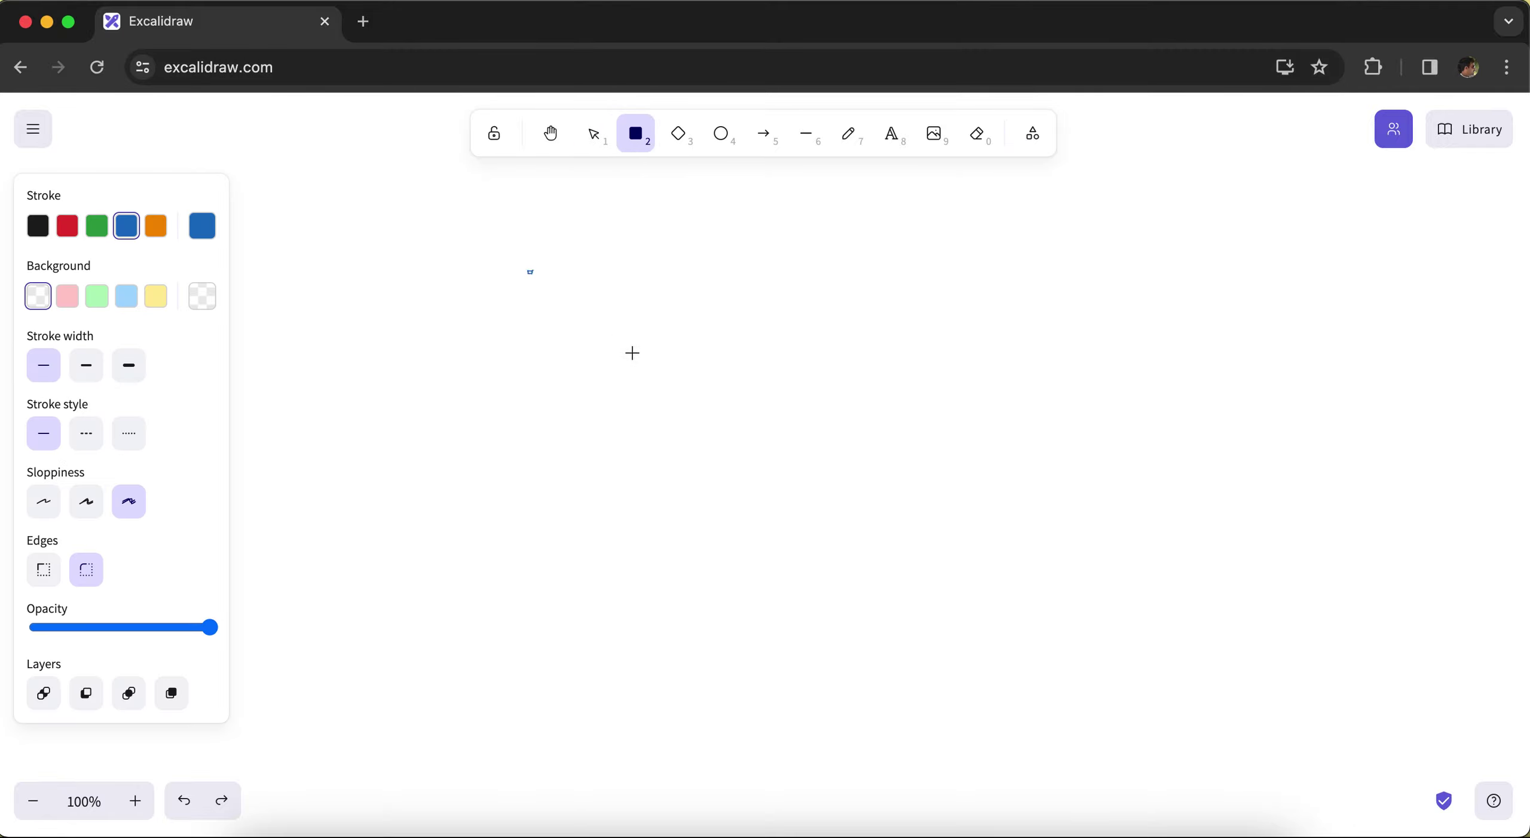
left_click_drag(633, 353, 1024, 664)
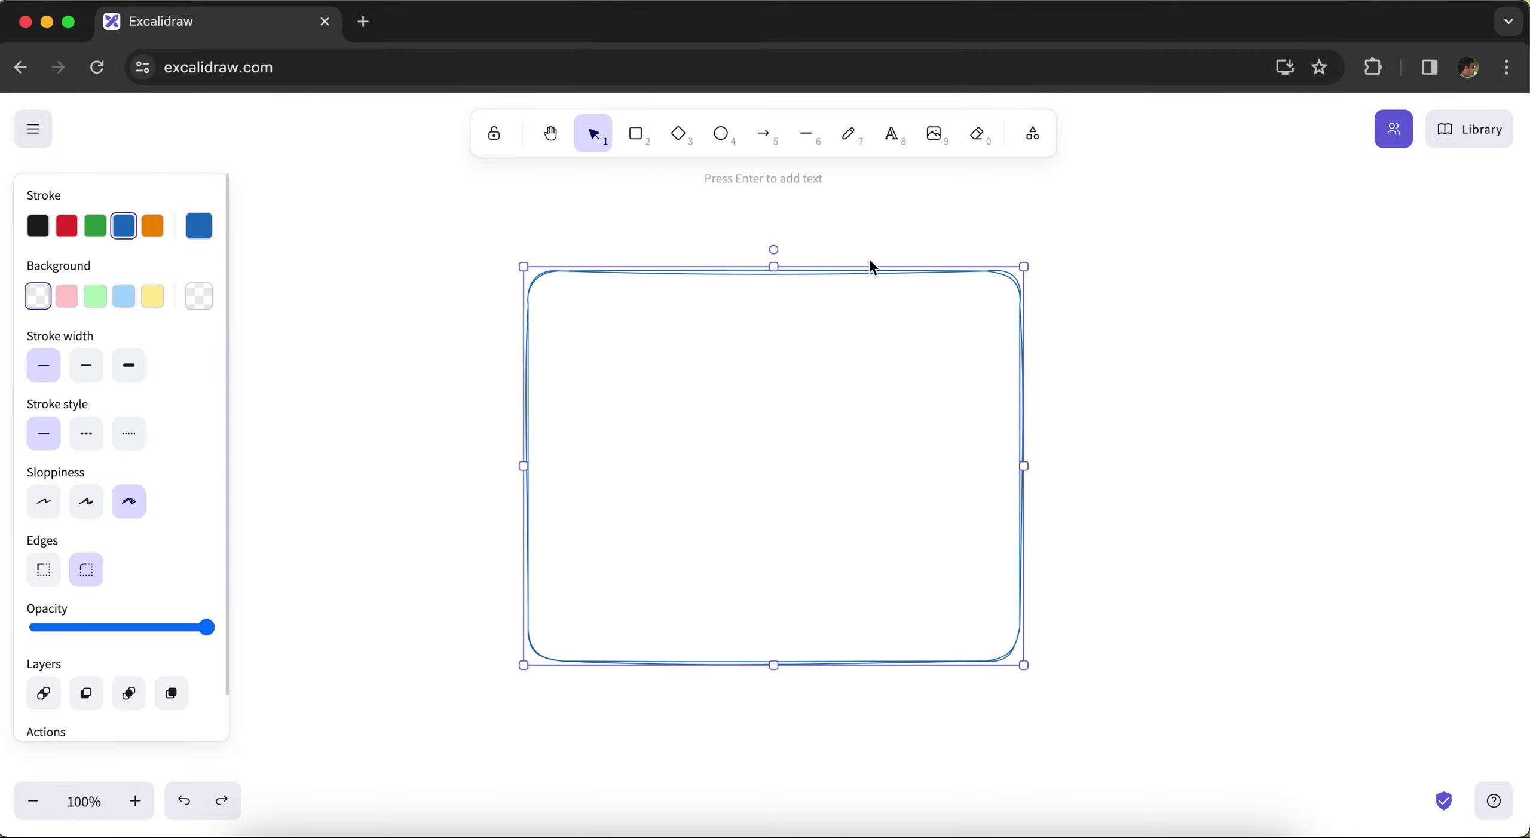
Add the two-line text "Mumbai region -" and "asia-south1" near the upper edge inside the rectangle
left_click(891, 135)
left_click(597, 320)
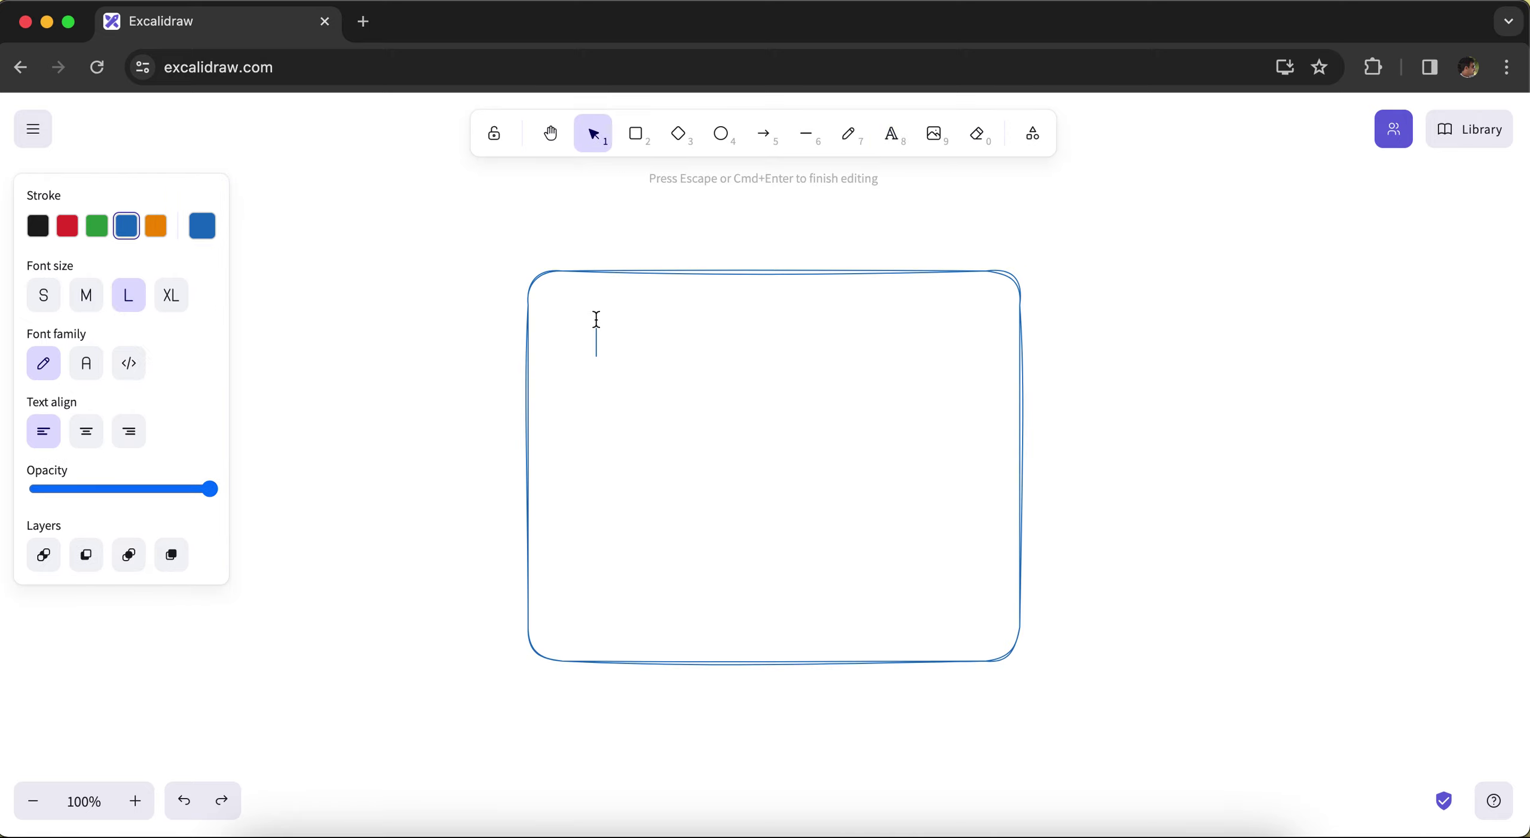
type("Mumbai region ")
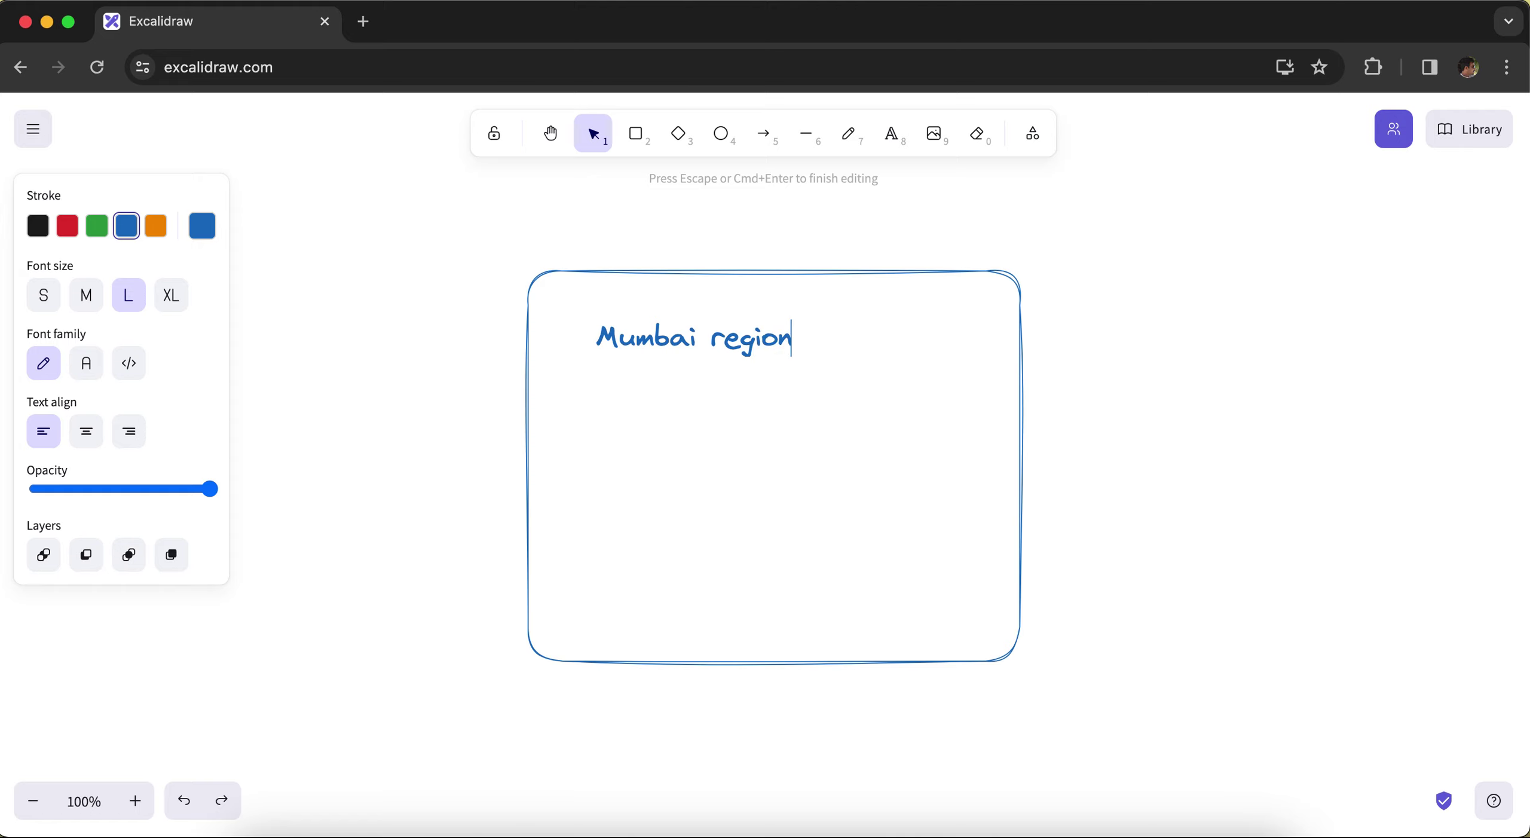
type("-")
key("Return")
type("asia-outhe")
key("BackSpace")
key("BackSpace")
key("BackSpace")
key("BackSpace")
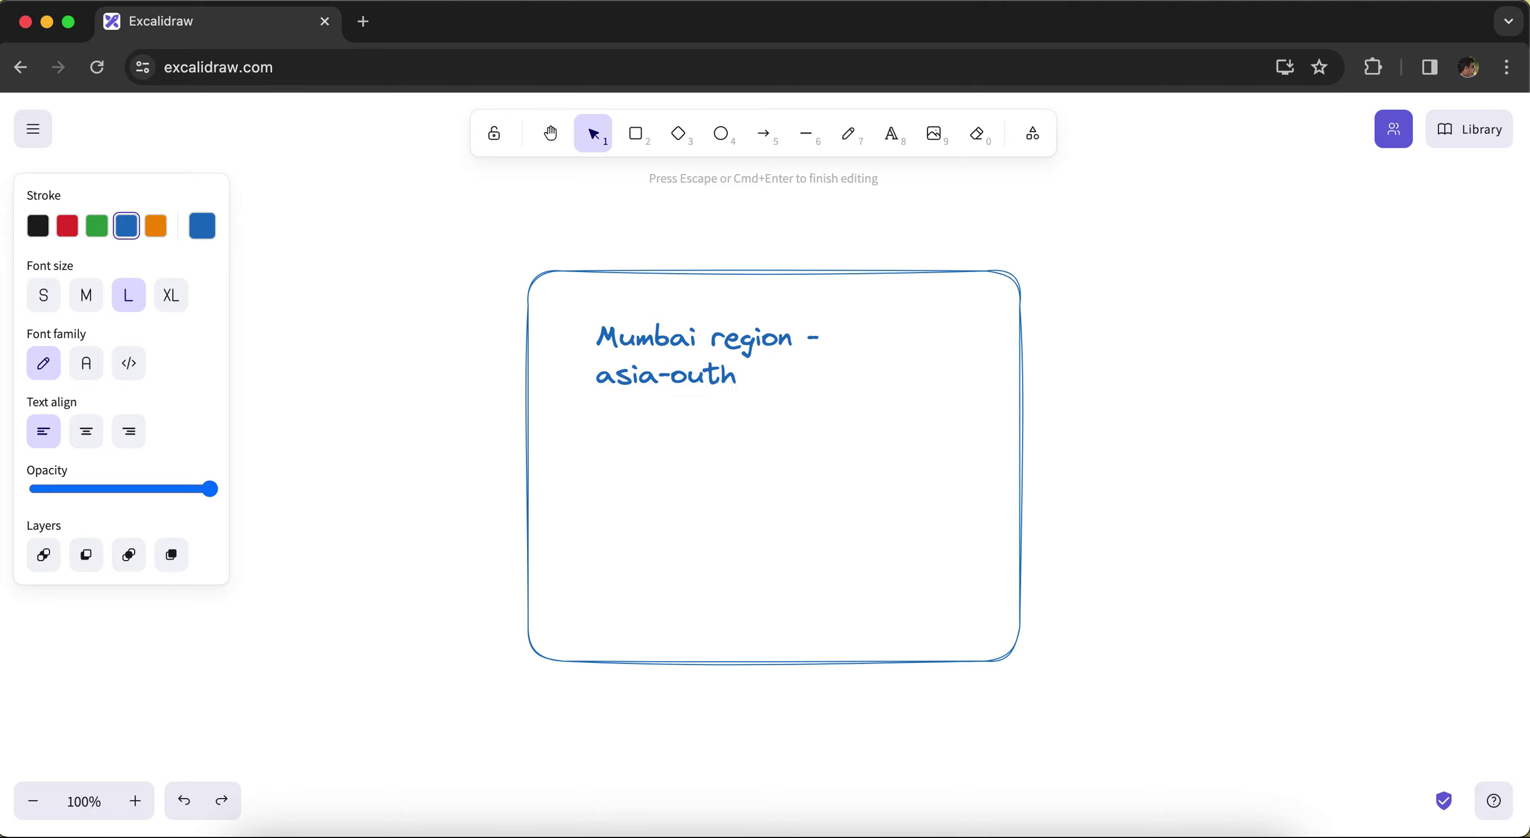
key("BackSpace")
type("souht")
key("BackSpace")
key("BackSpace")
type("th")
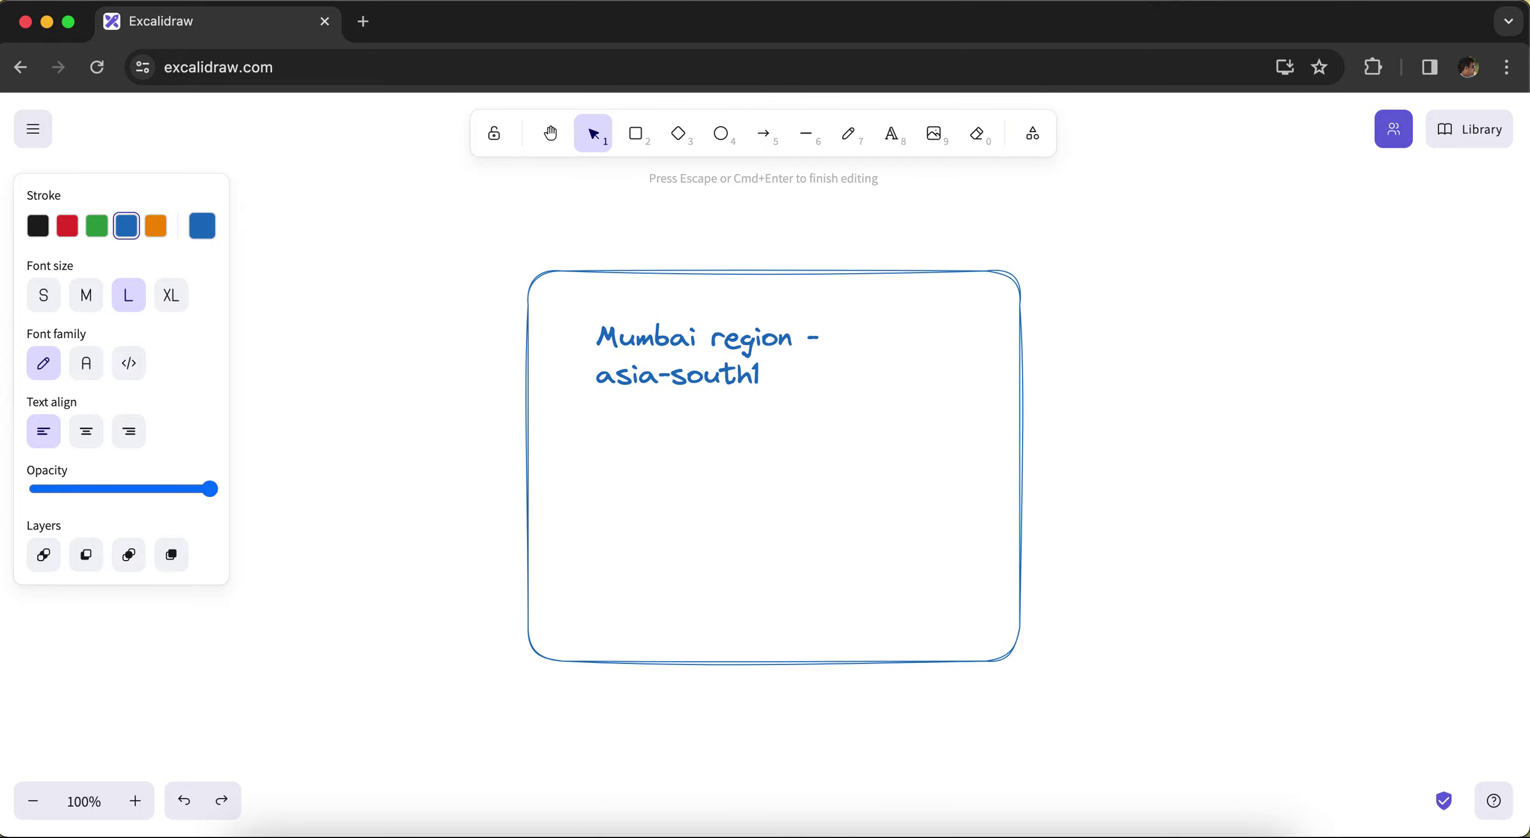
key("super+o")
key("Escape")
key("super+Tab")
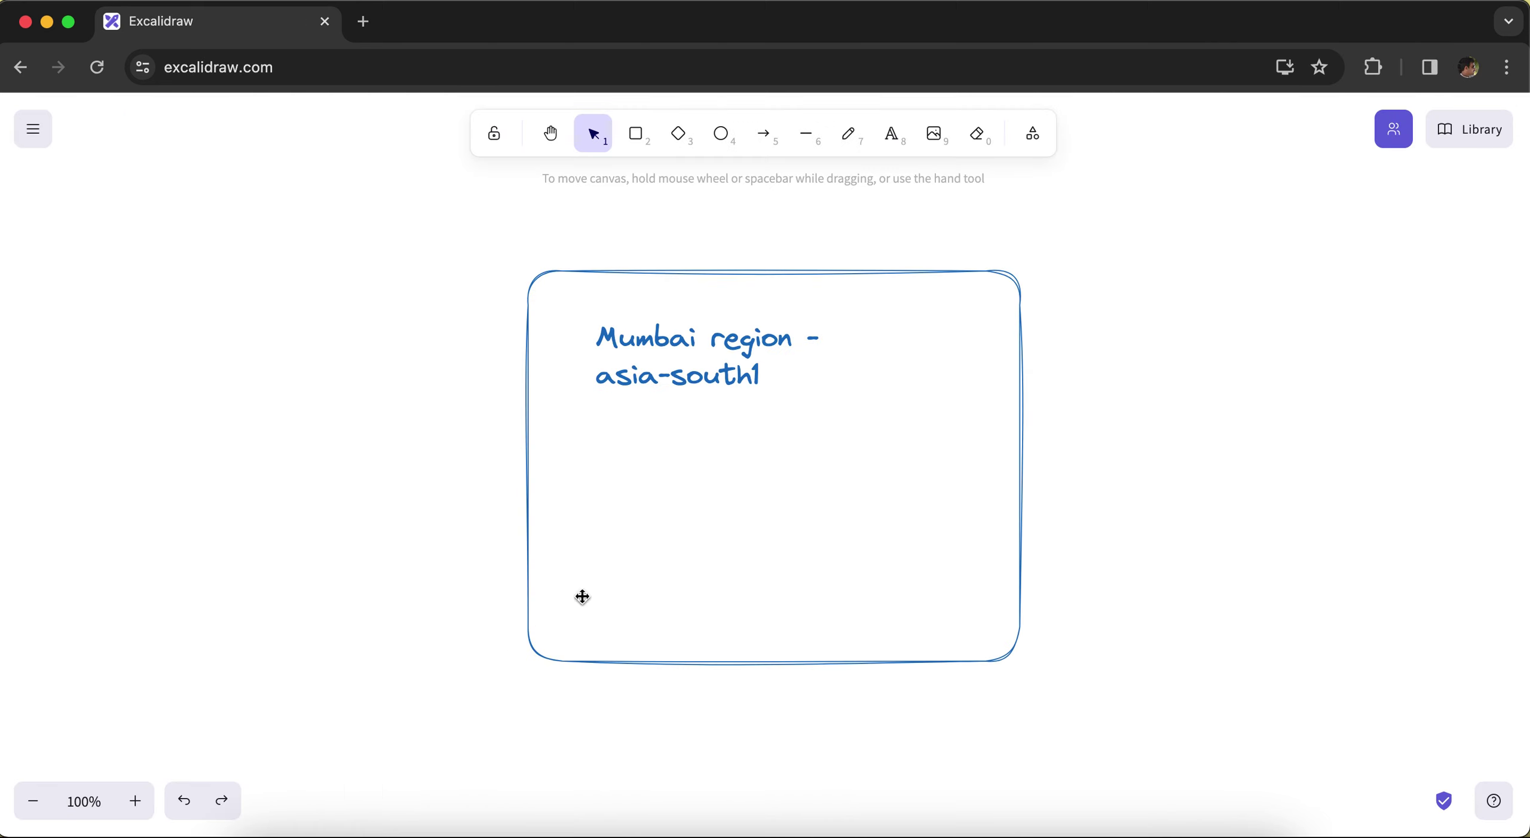
Extend the Mumbai region text with a blank line followed by the line "3 zones"
left_click(813, 386)
key("Return")
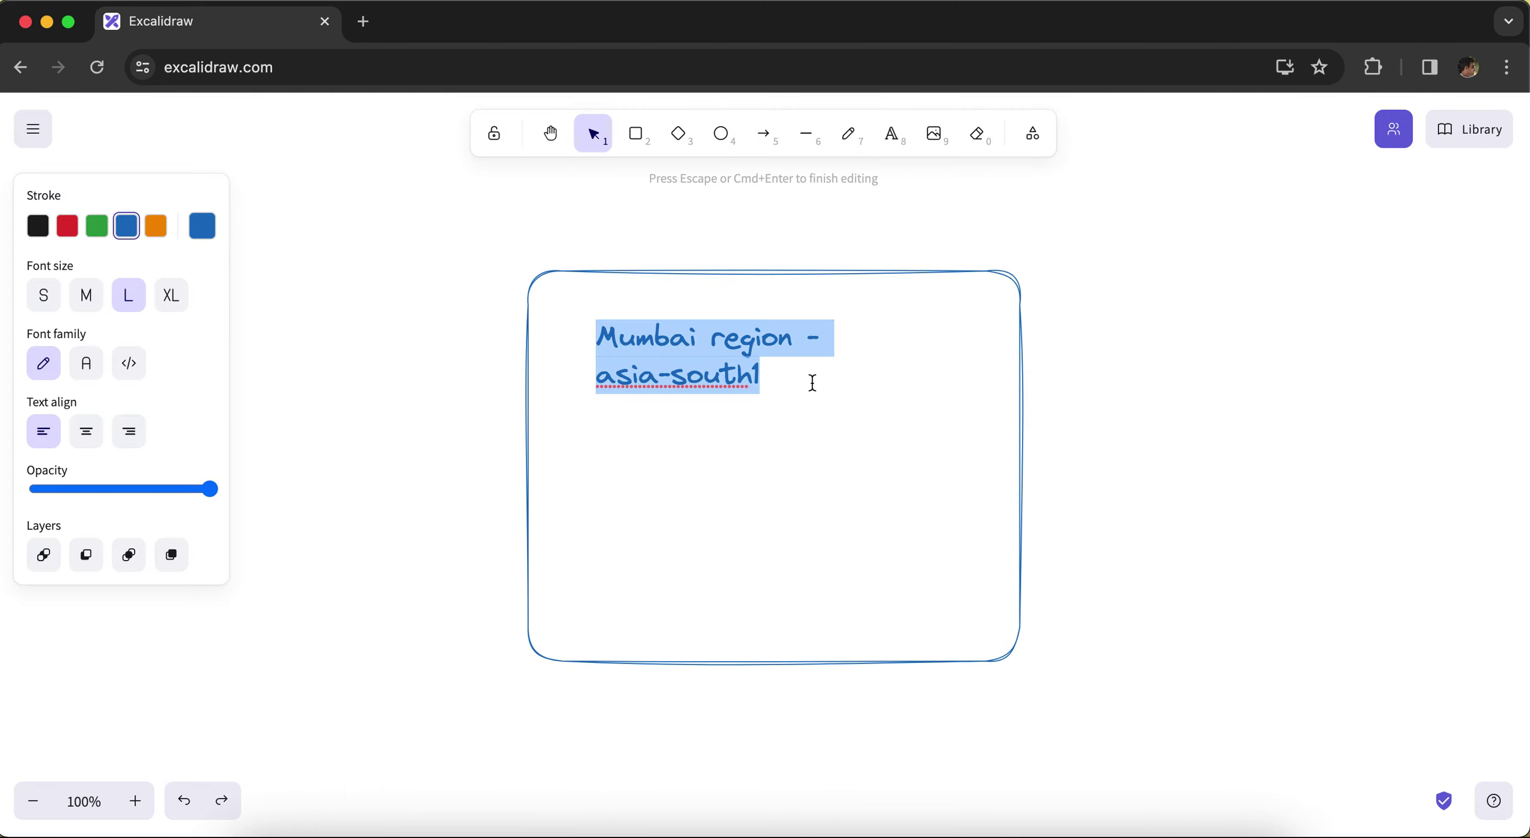
left_click(791, 391)
key("Return")
key("Return")
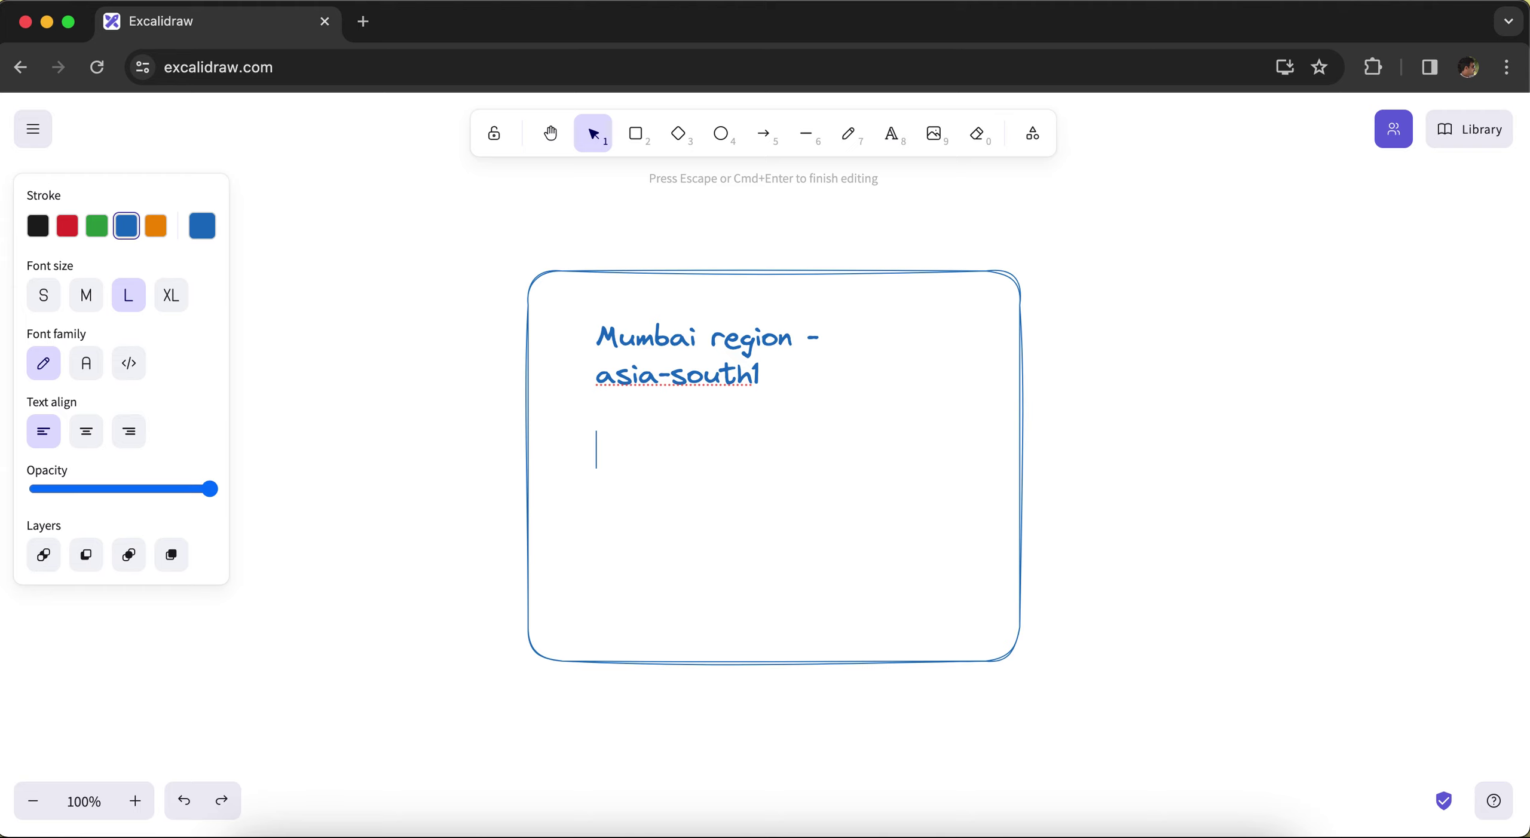
type("3 zones")
key("Return")
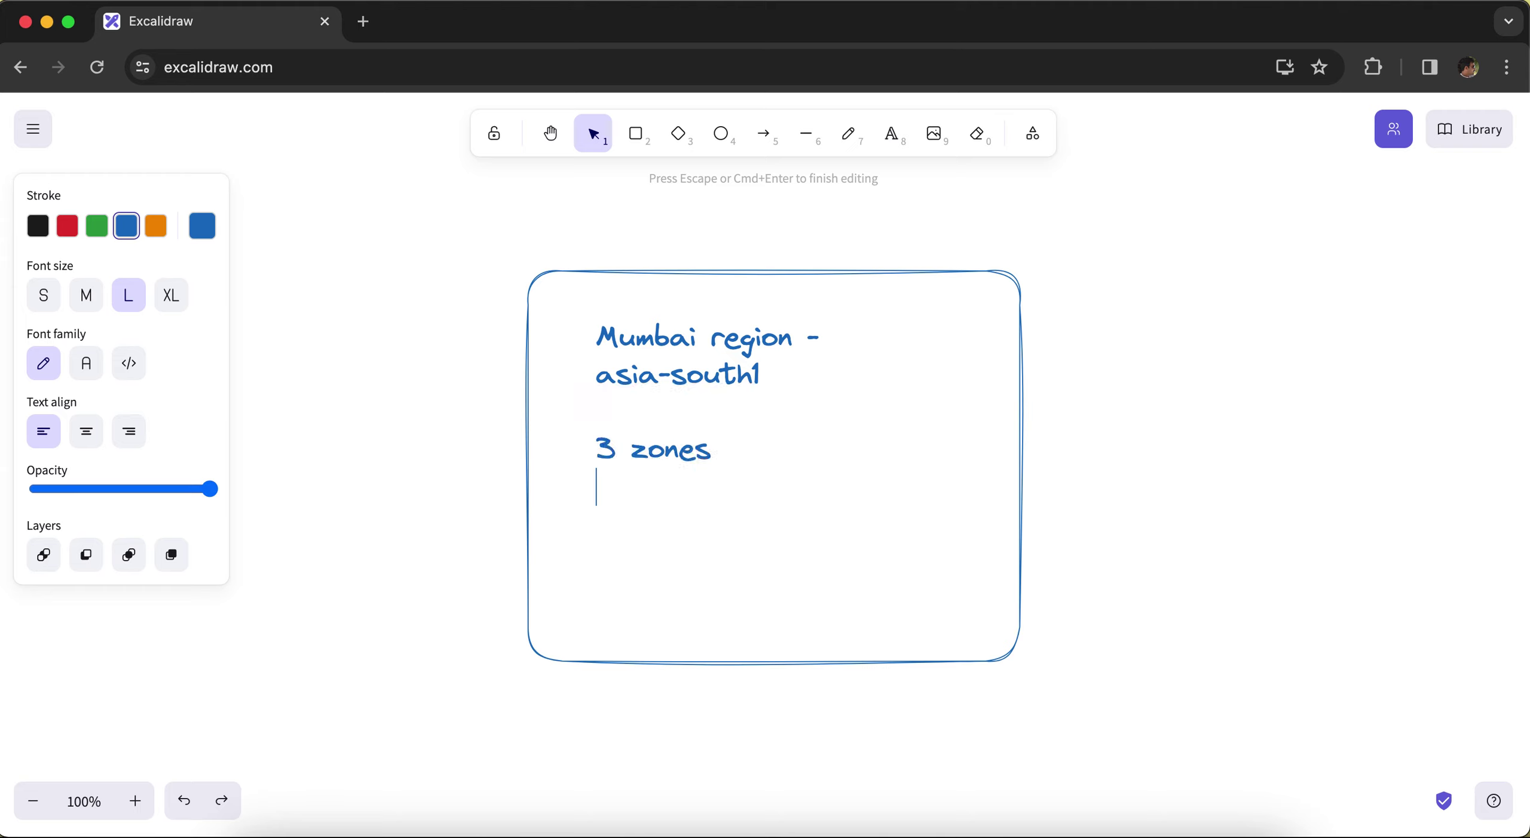
List the zones asia-south1-a, asia-south1-b and asia-south1-c on separate lines below "3 zones"
type("asia-south1-a")
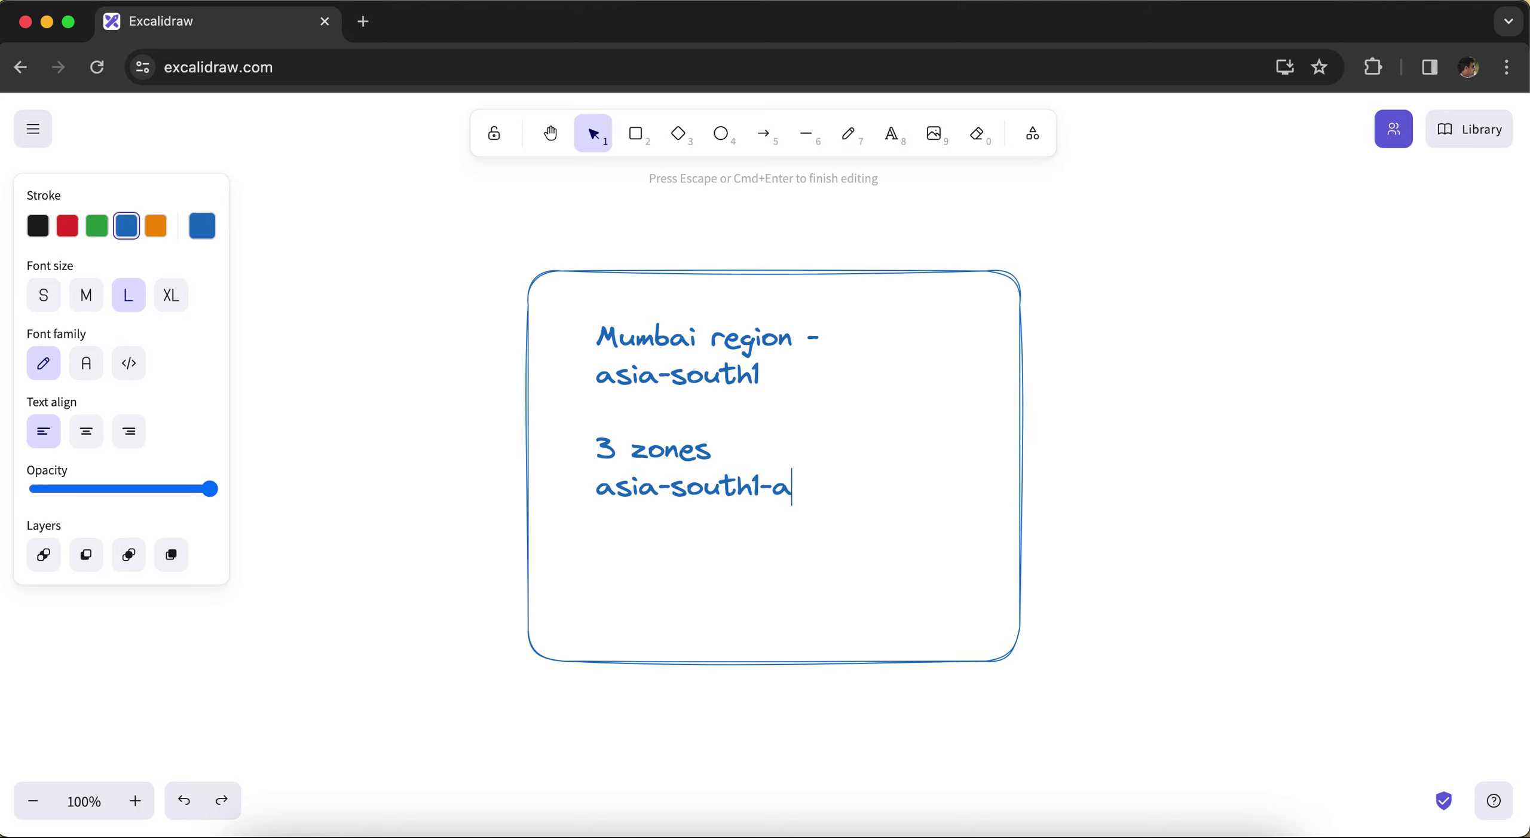
key("Return")
type("asia-so")
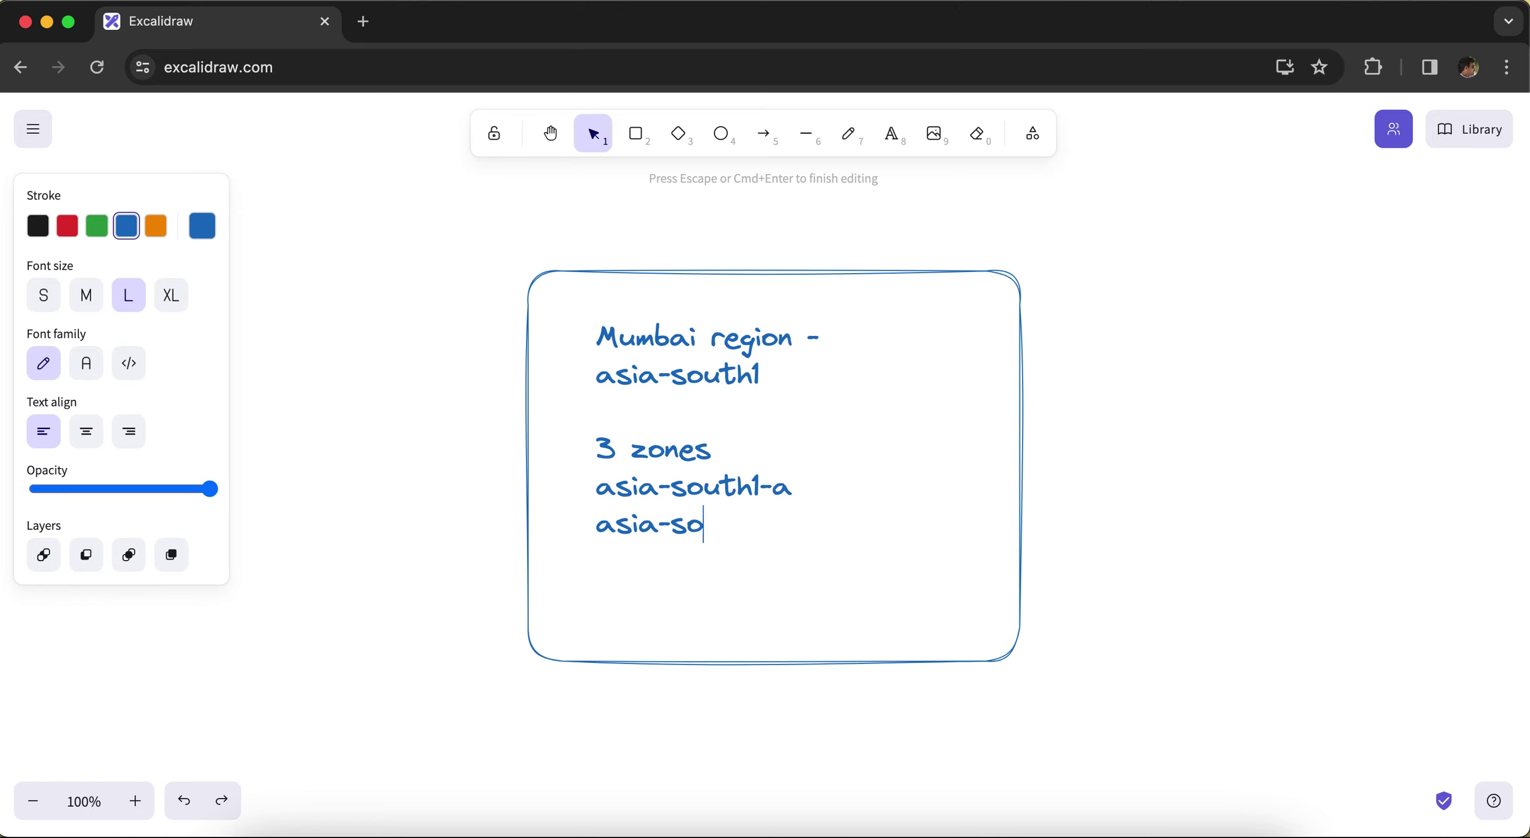
type("uth1-b")
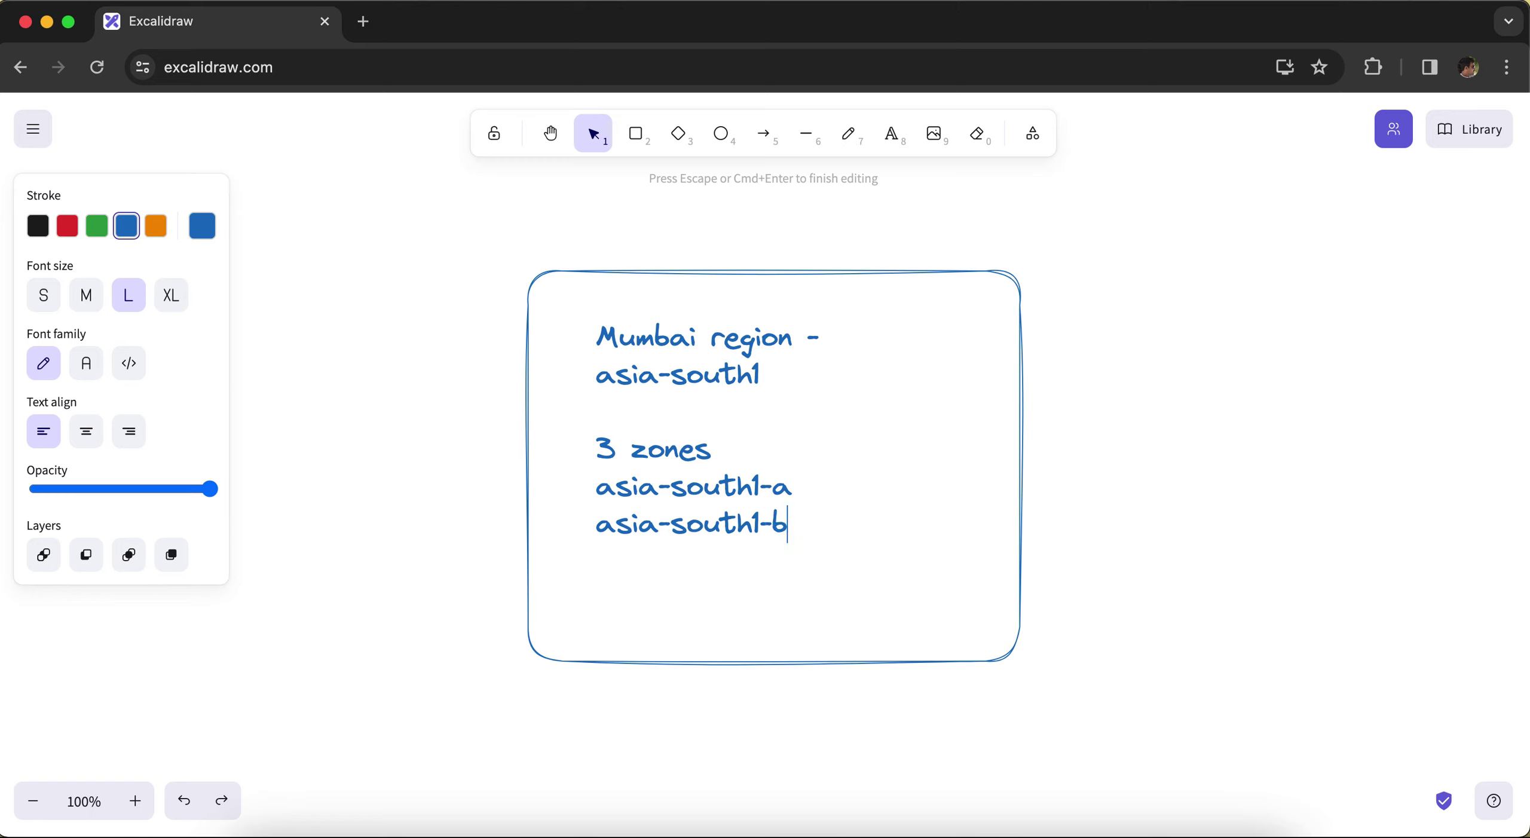
key("Return")
type("asia-south")
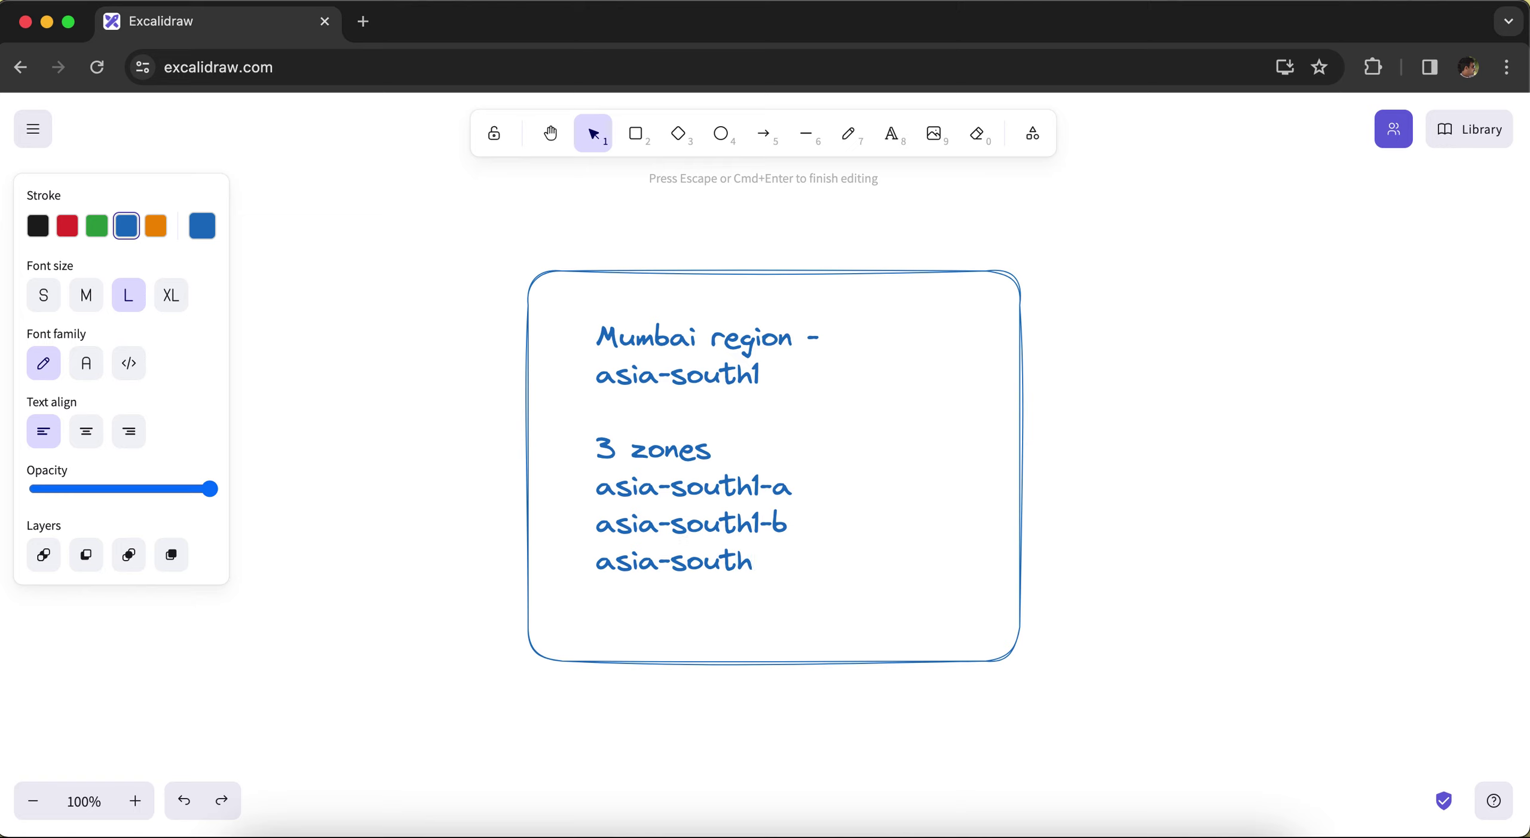
type("1-c")
Revisit the region list on the Google Cloud bucket form, close it without choosing a region, and switch back to Excalidraw
key("super+grave")
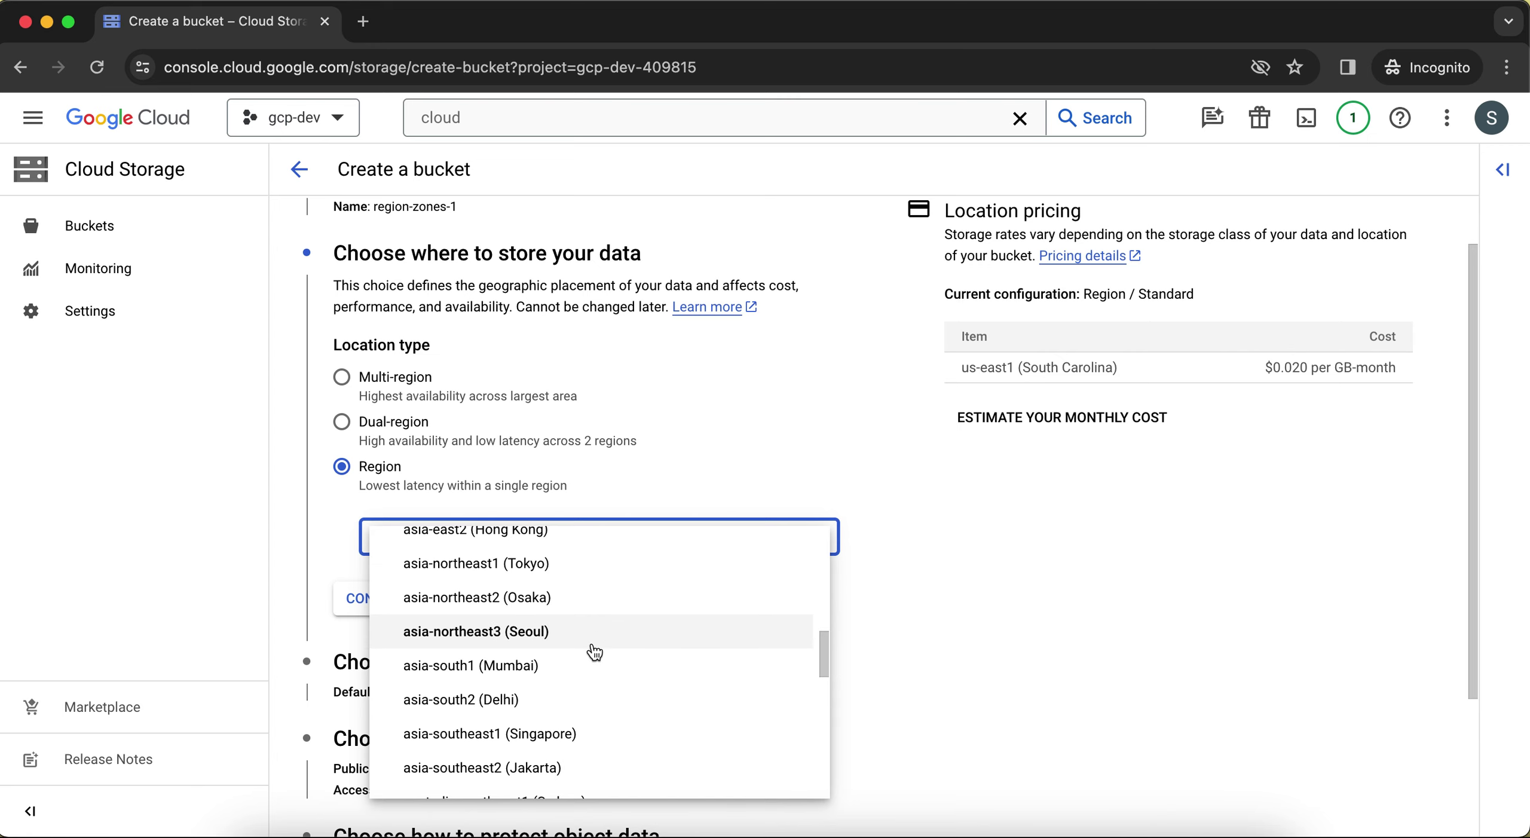
left_click(1050, 587)
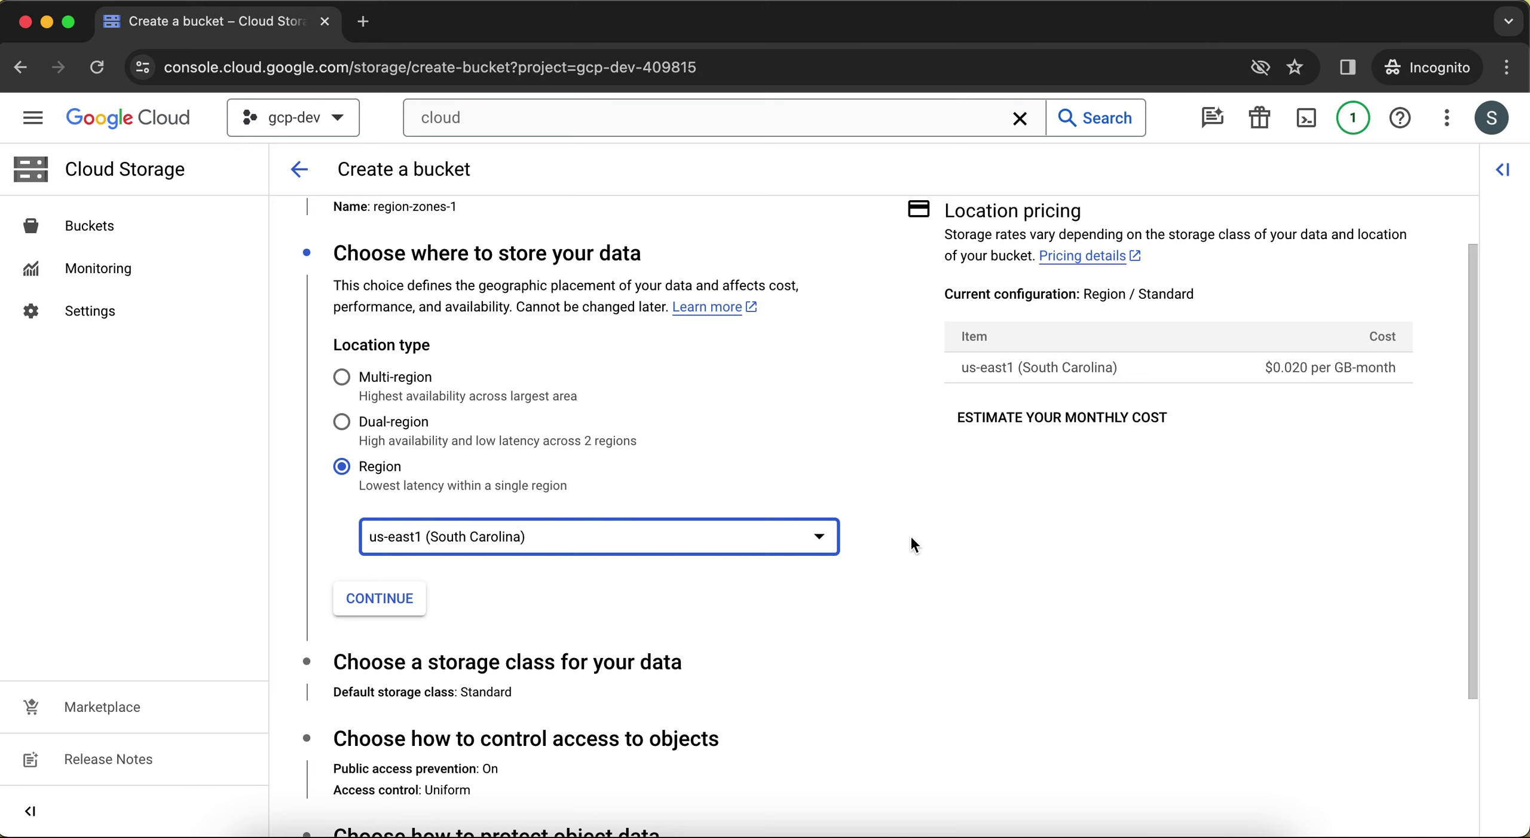
key("super+grave")
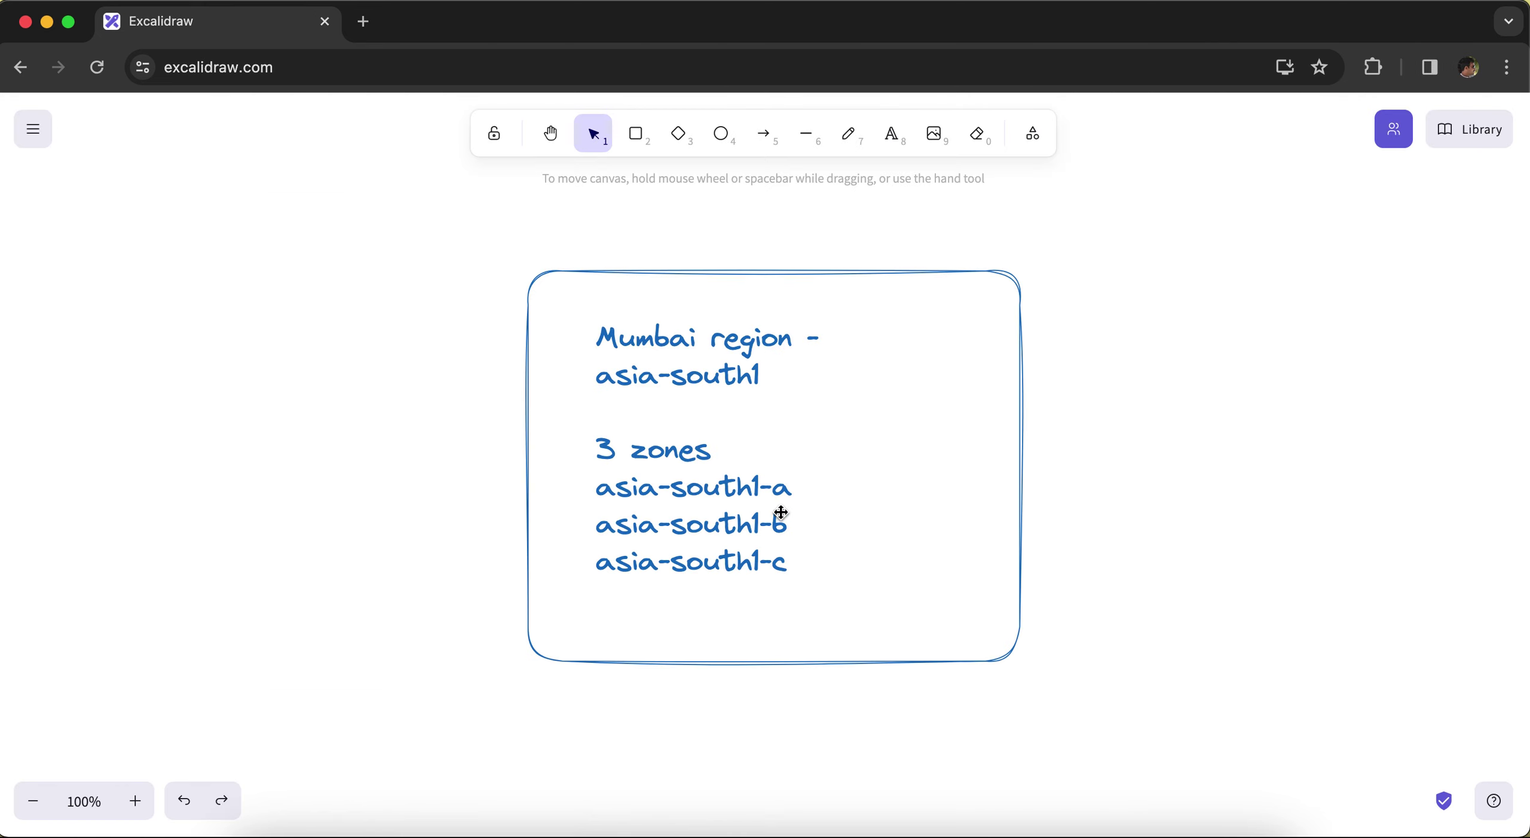